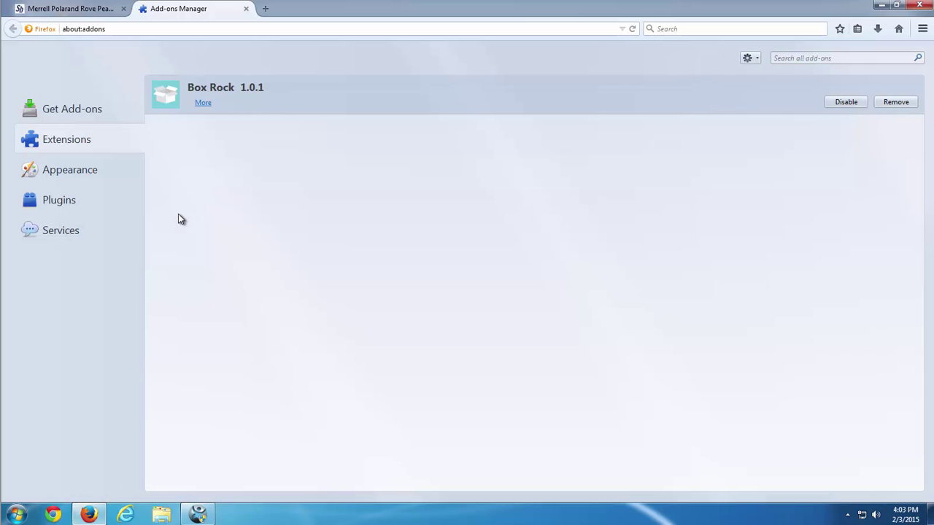
# - Look at the Merrell boots page, close its tab, and close the Firefox window
pyautogui.click(71, 9)
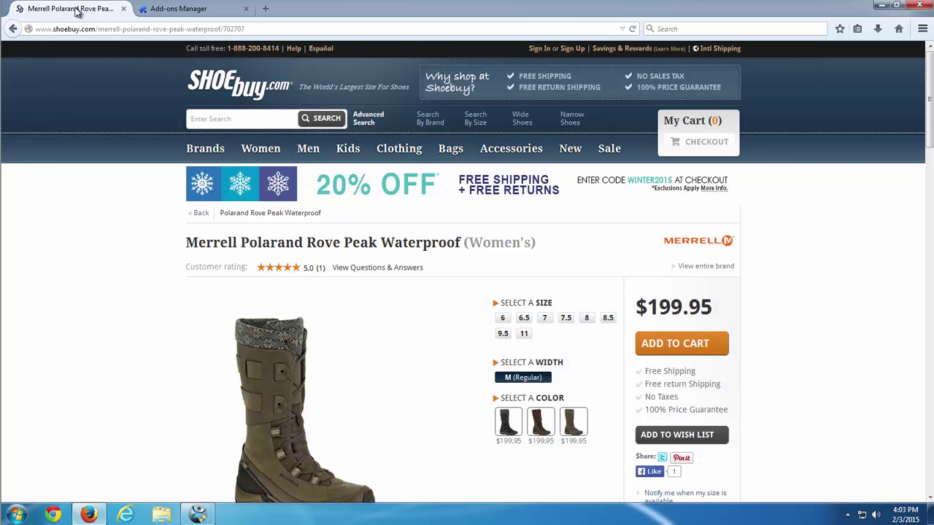
pyautogui.click(116, 29)
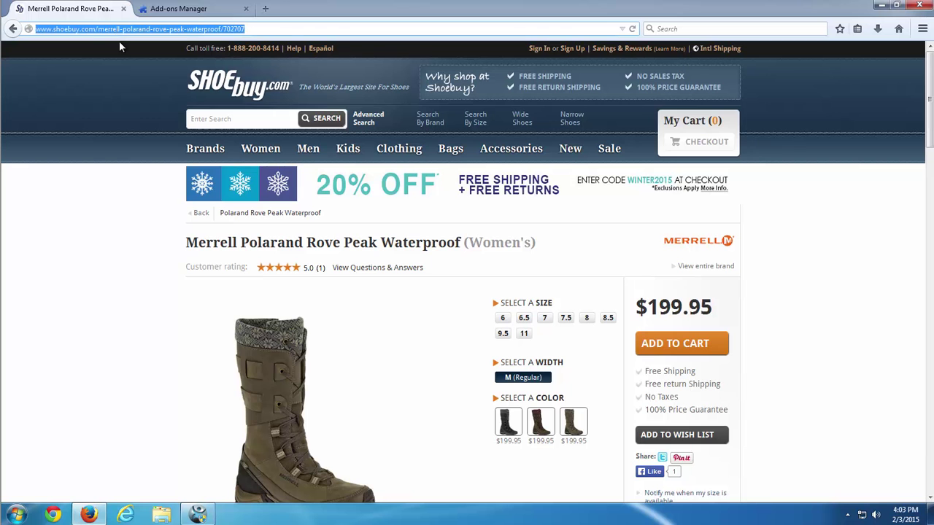
pyautogui.click(154, 9)
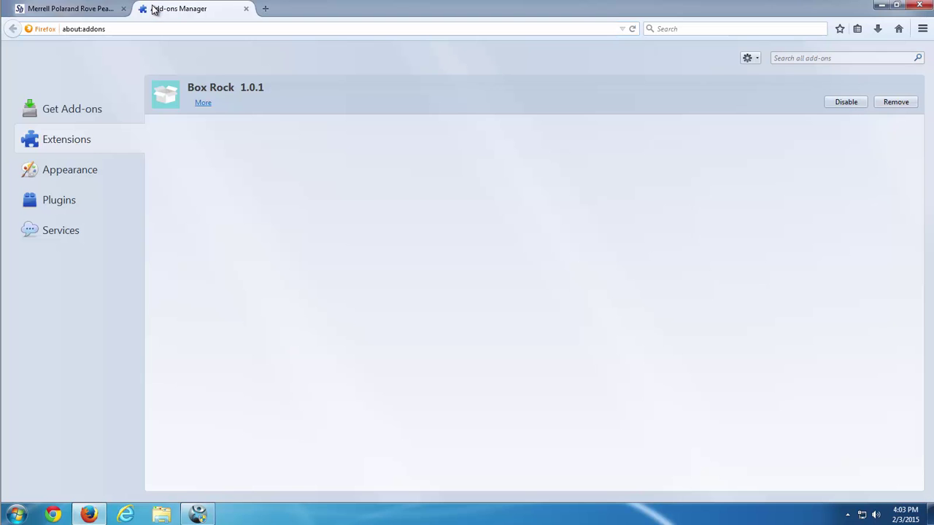
pyautogui.click(124, 8)
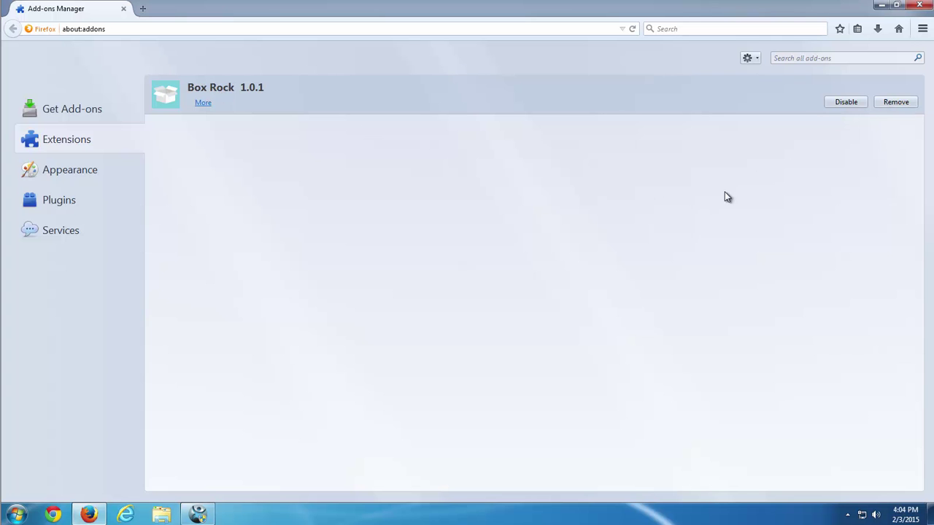
pyautogui.click(919, 7)
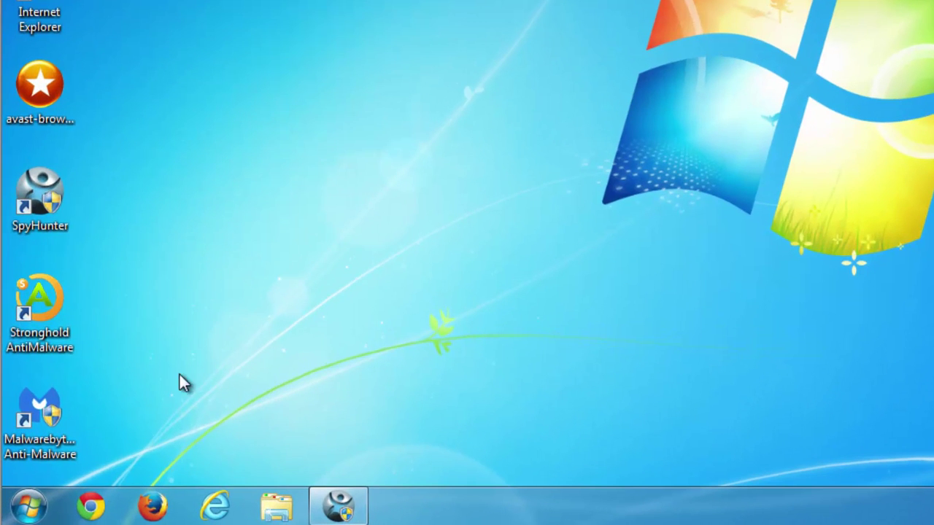
# - Open the list of installed programs in Control Panel and sort it by installation date, newest first
pyautogui.click(44, 507)
pyautogui.click(293, 281)
pyautogui.click(226, 368)
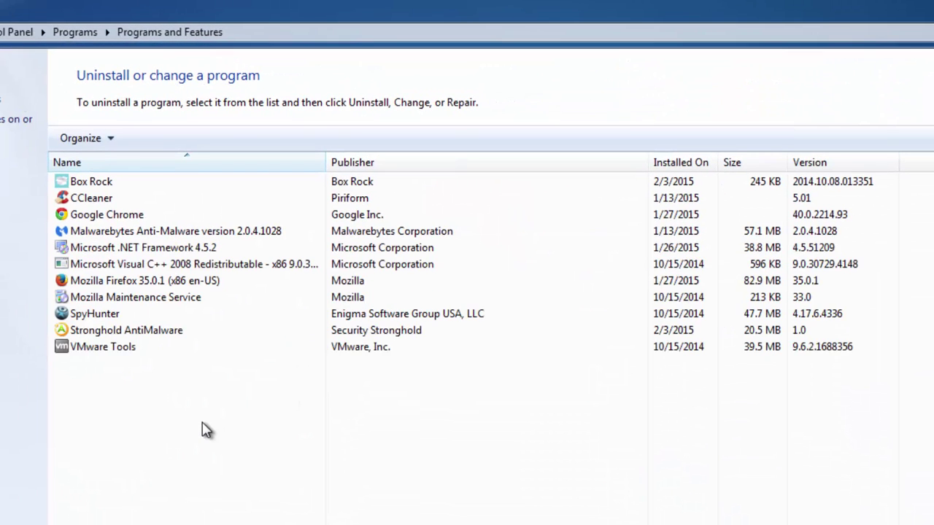
pyautogui.click(671, 167)
pyautogui.click(672, 167)
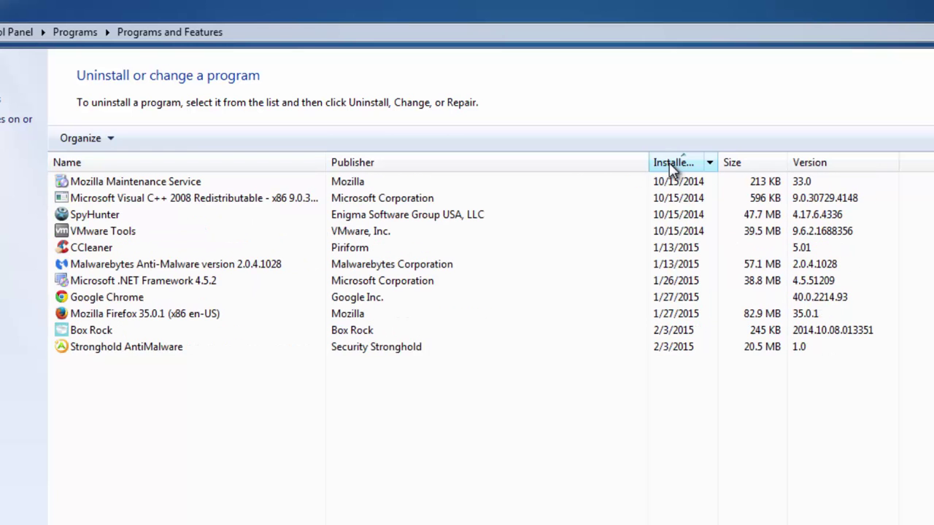
pyautogui.click(671, 168)
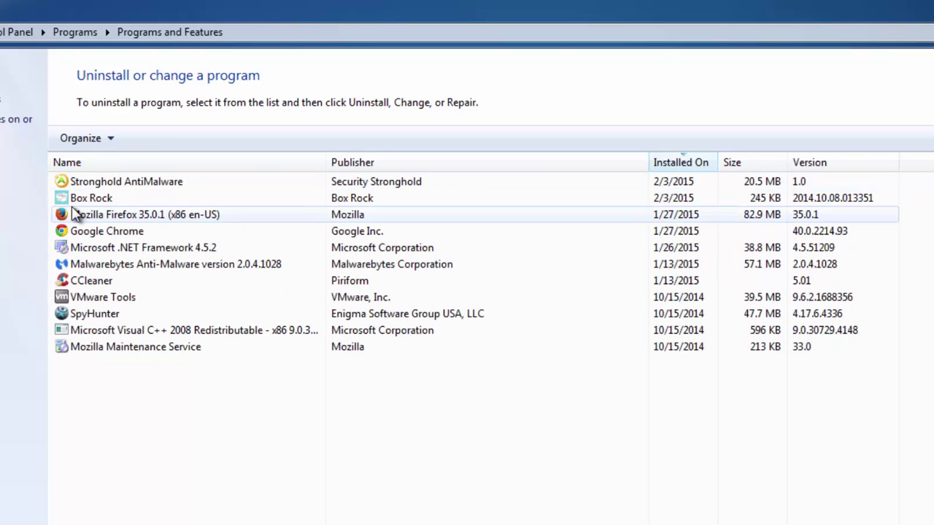
# - Uninstall Box Rock from the computer, completing its uninstall wizard
pyautogui.click(76, 212)
pyautogui.click(82, 198)
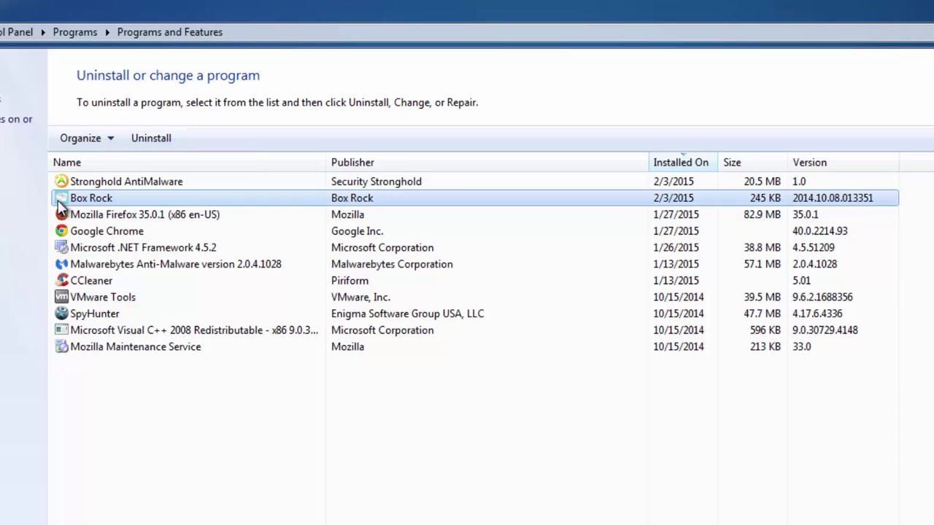
pyautogui.click(155, 140)
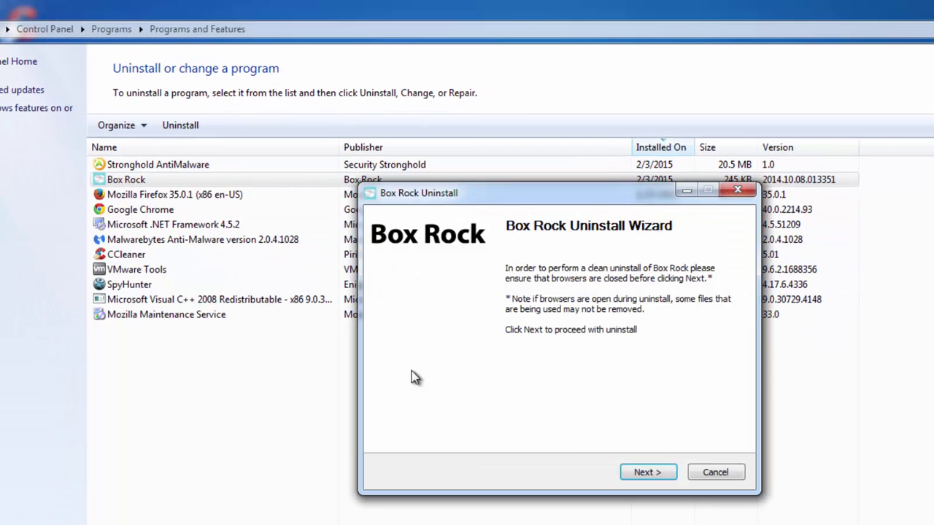
pyautogui.click(648, 472)
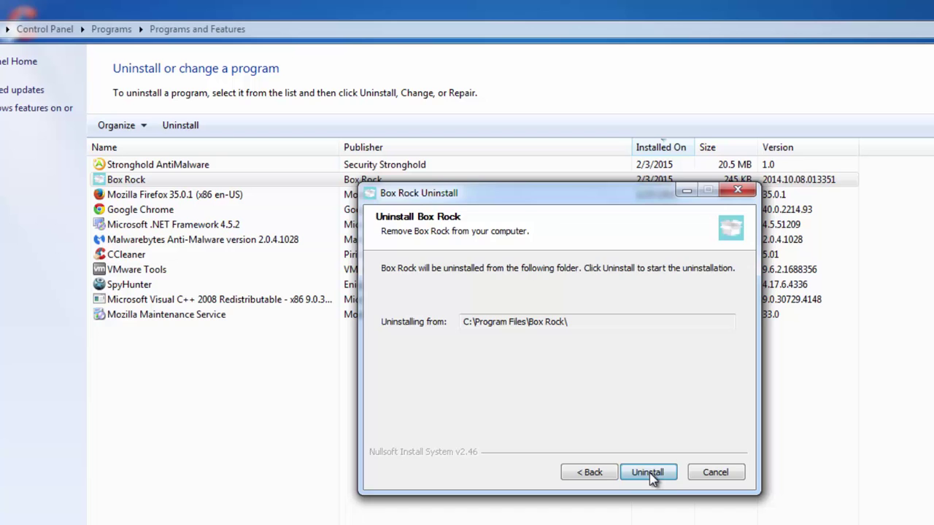
pyautogui.click(661, 473)
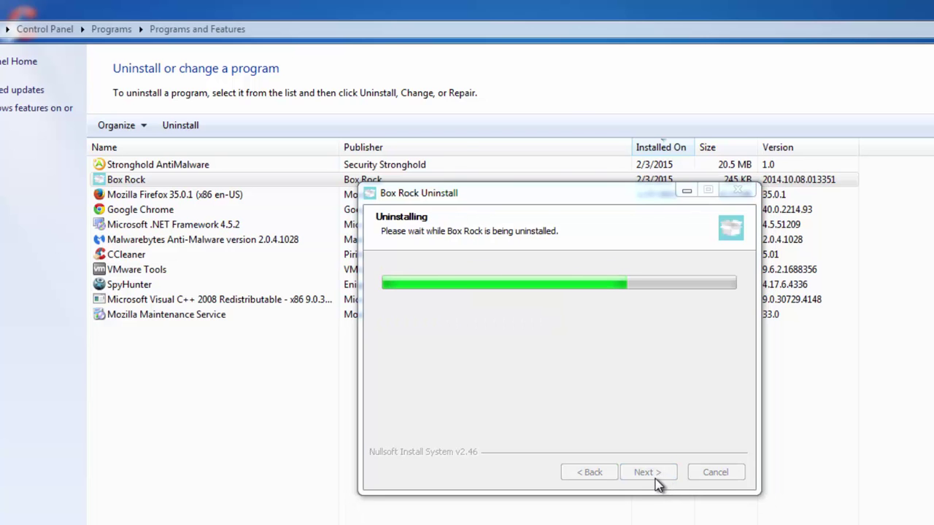
pyautogui.click(653, 483)
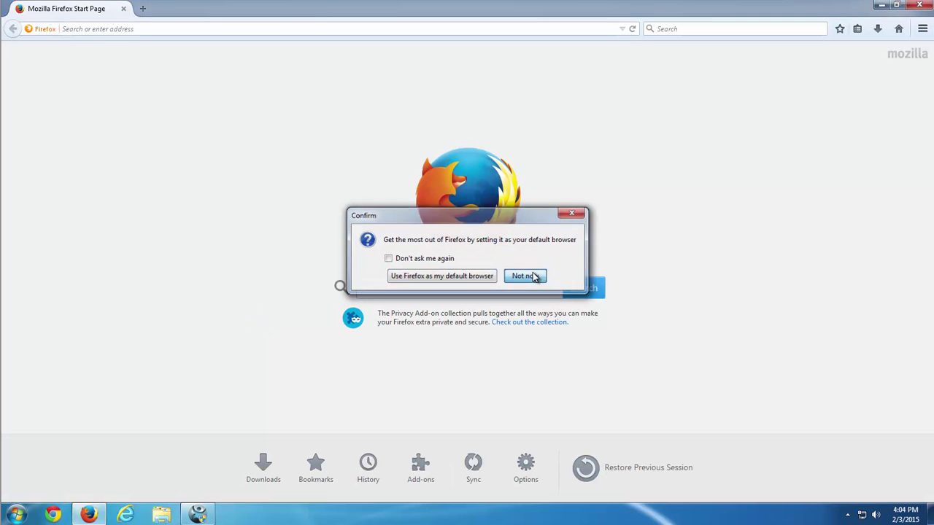
# - In Firefox, decline the default browser offer, check the installed extensions, and close the browser with all its tabs
pyautogui.click(535, 276)
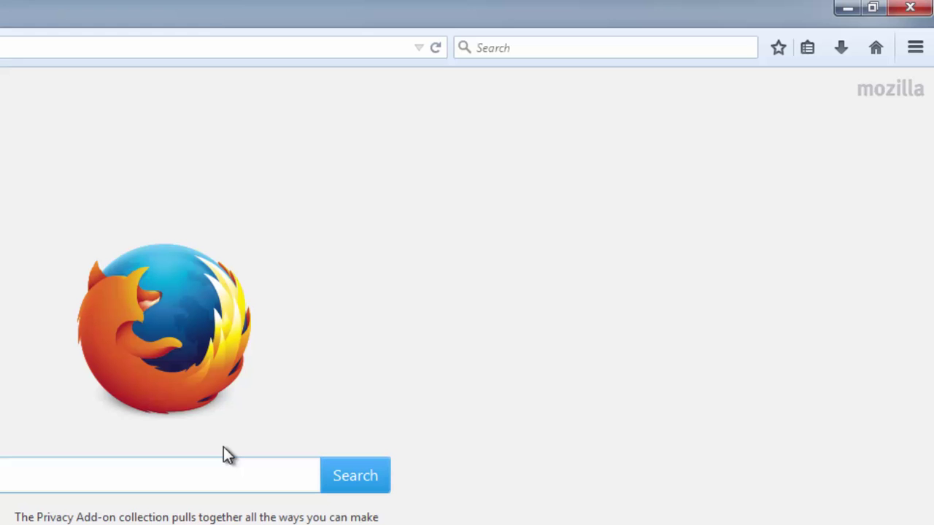
pyautogui.click(911, 59)
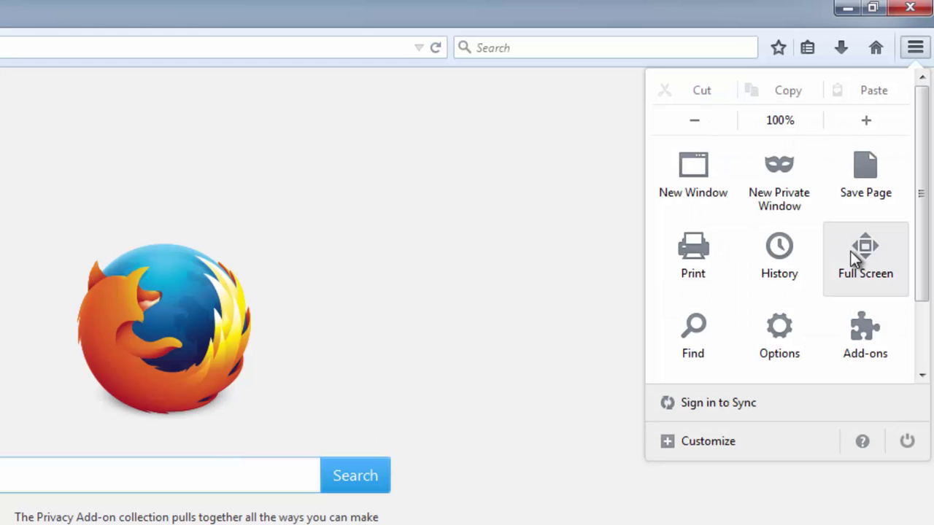
pyautogui.click(866, 342)
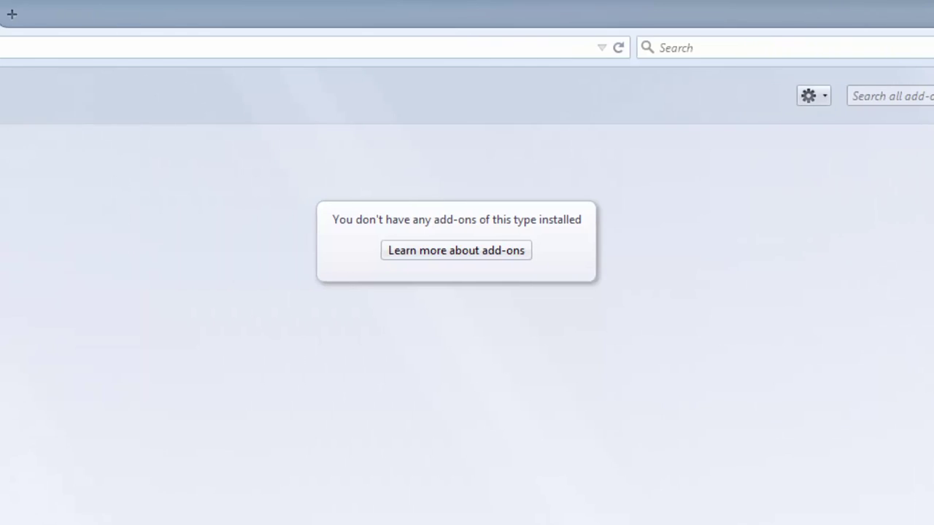
pyautogui.click(104, 244)
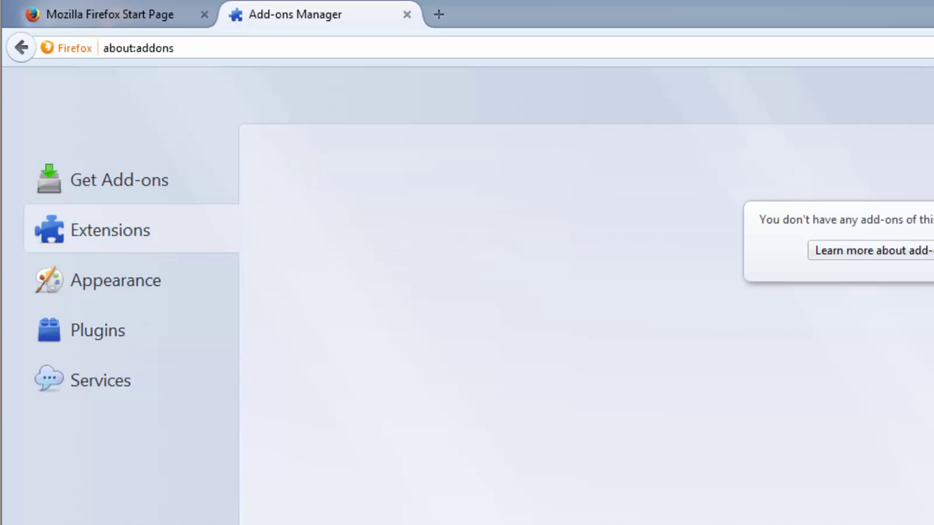
pyautogui.hotkey('alt', 'F4')
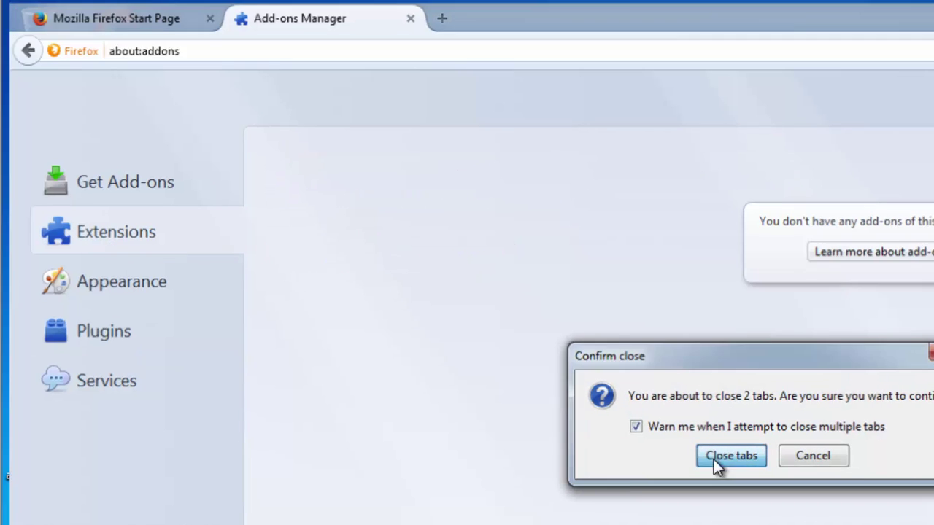
pyautogui.click(715, 457)
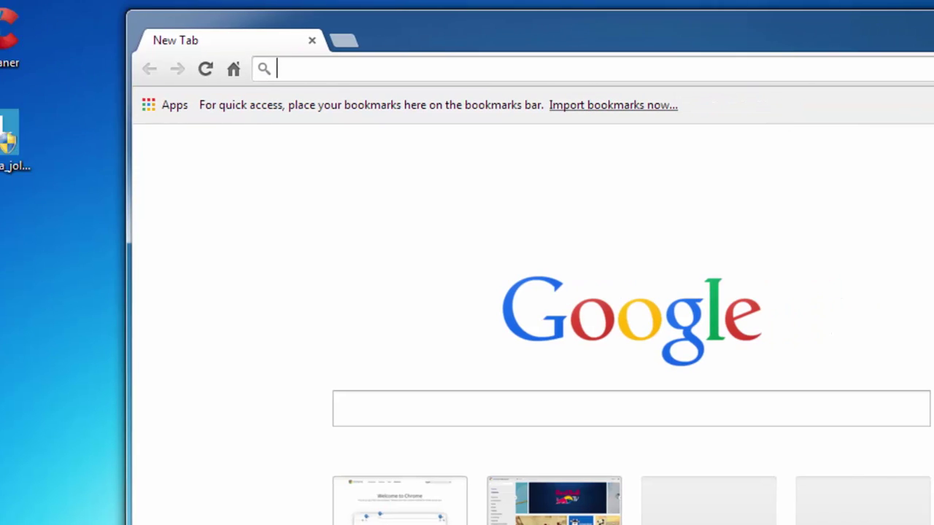
# - Open the installed extensions in Chrome's settings, bring up the removal confirmation for Google Slides, and cancel it
pyautogui.click(881, 69)
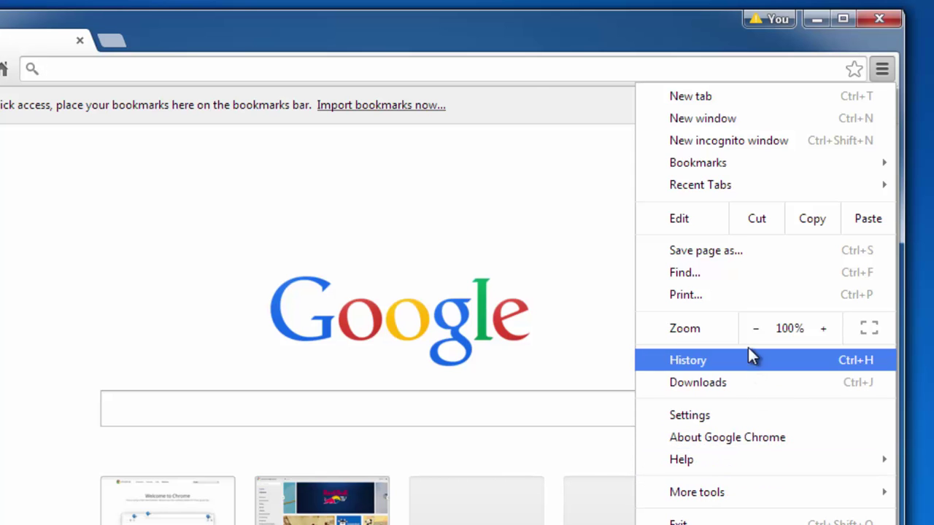
pyautogui.click(726, 415)
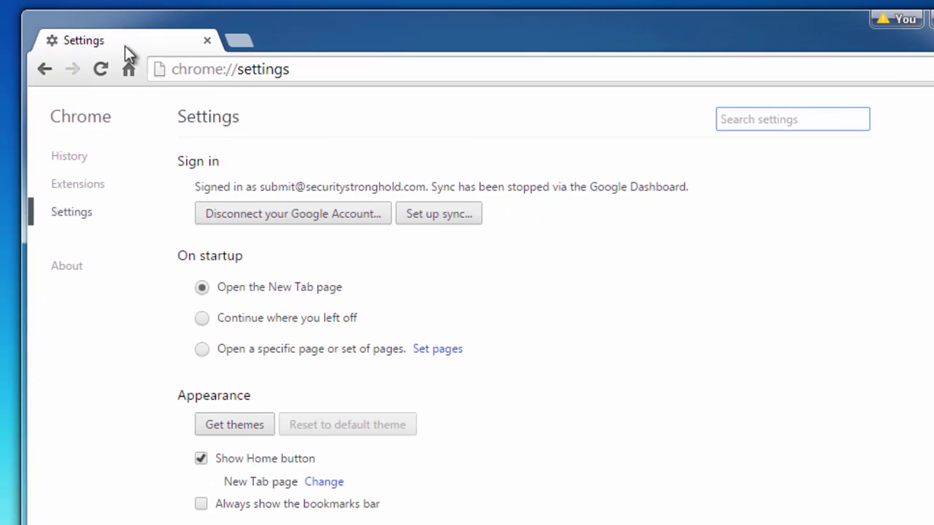
pyautogui.click(77, 185)
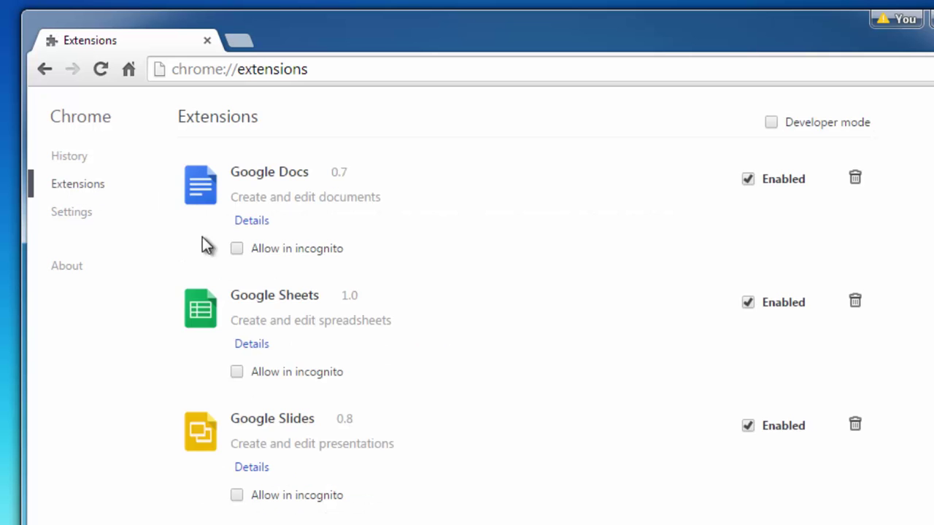
pyautogui.click(855, 426)
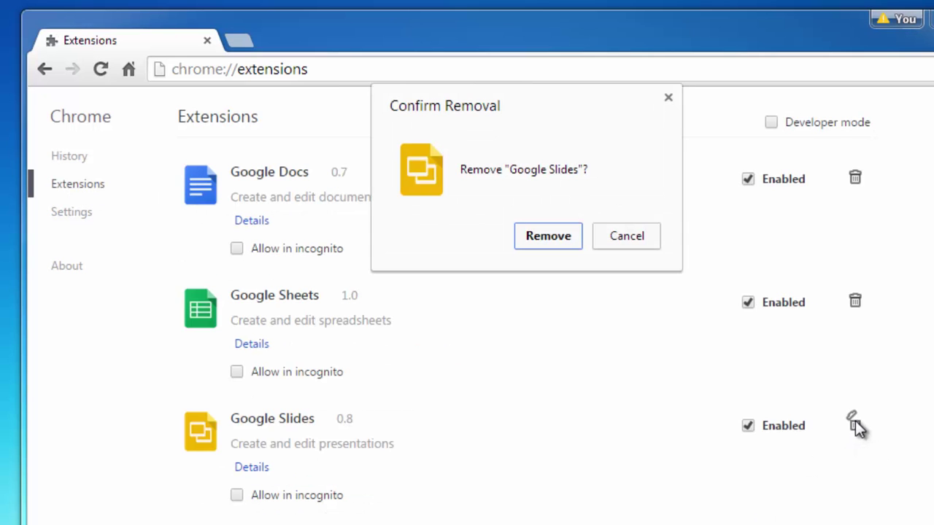
pyautogui.click(632, 235)
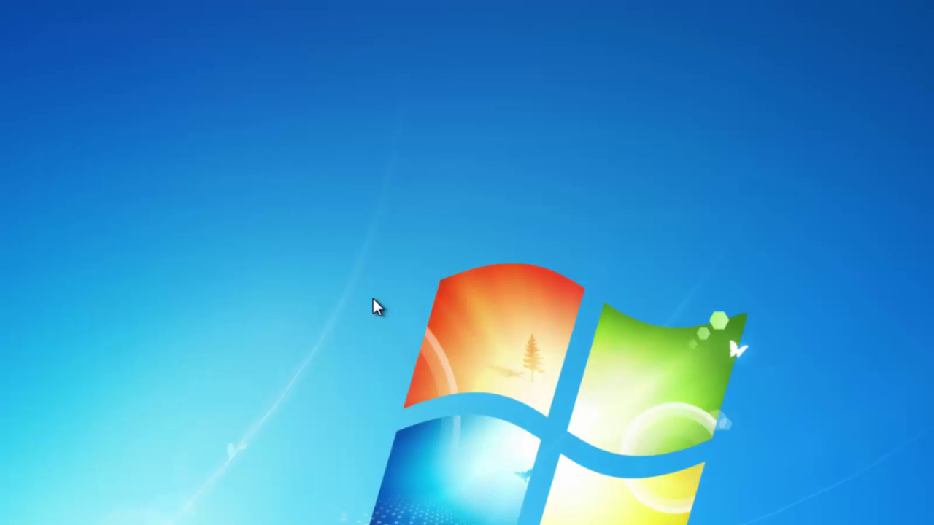
pyautogui.rightClick(372, 298)
pyautogui.click(402, 354)
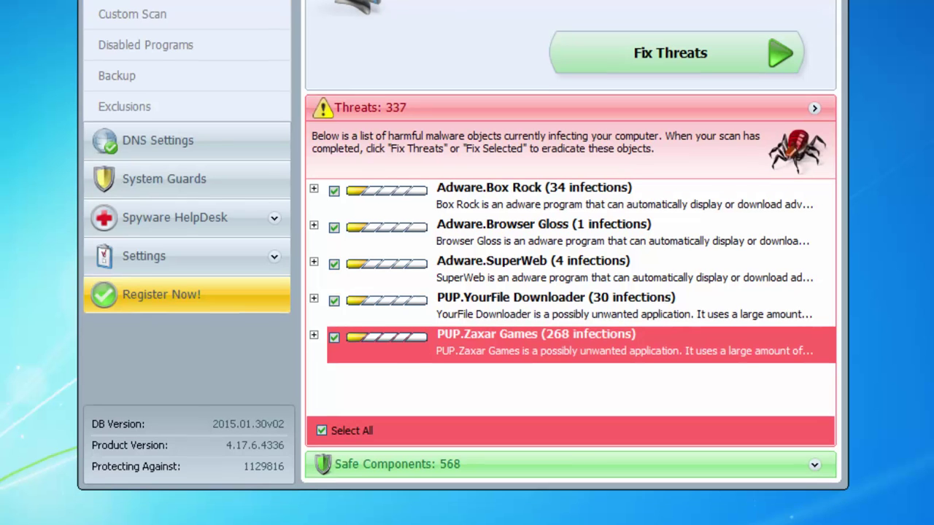
# - Expand the Adware.Box Rock threat in SpyHunter's scan results and examine its description and infected entries
pyautogui.click(494, 206)
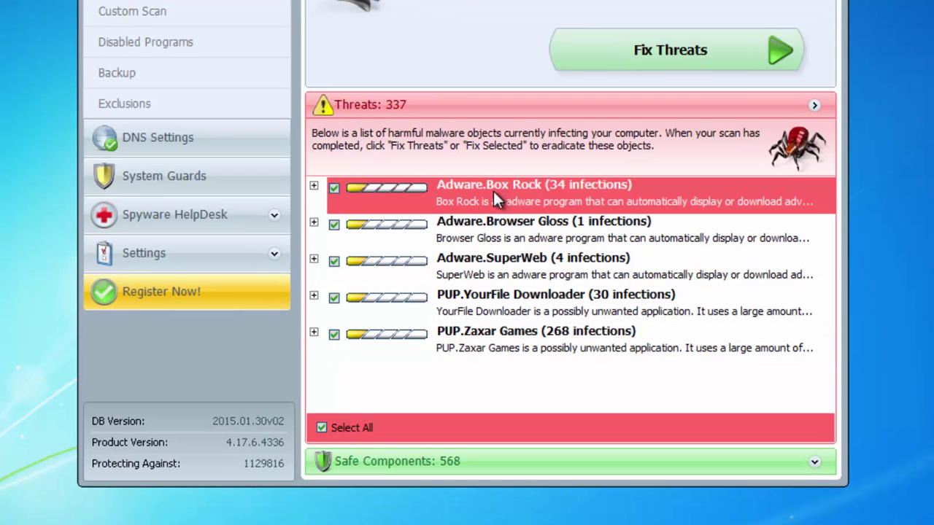
pyautogui.click(314, 186)
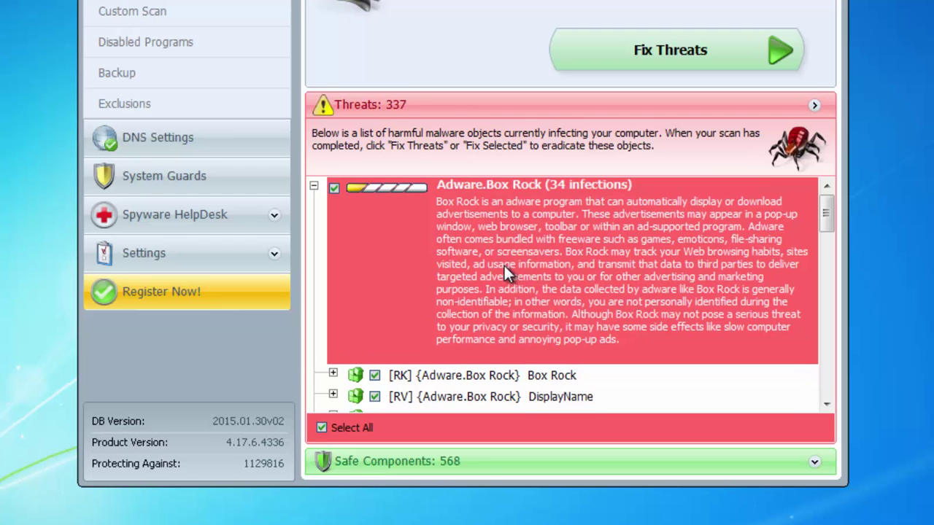
pyautogui.scroll(-1, 502, 330)
pyautogui.click(509, 364)
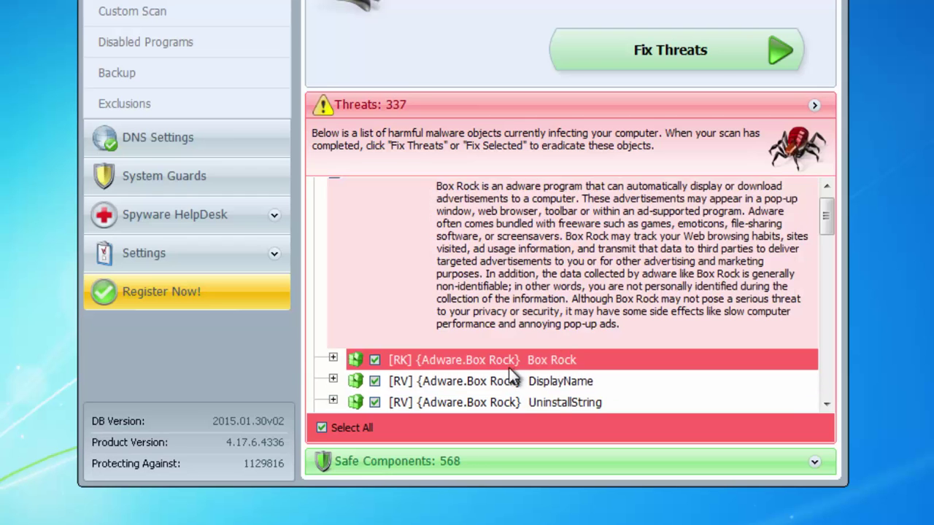
pyautogui.scroll(-4, 547, 320)
pyautogui.scroll(5, 549, 314)
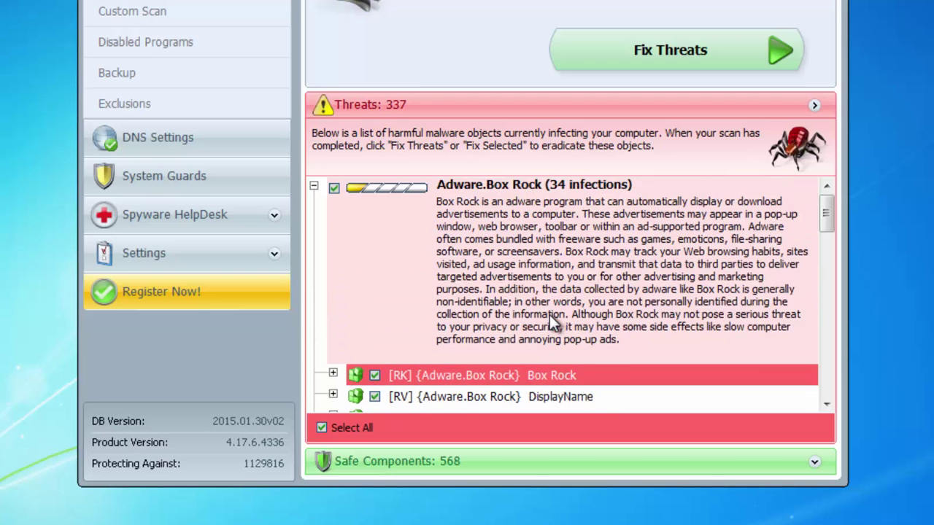
pyautogui.click(476, 206)
pyautogui.scroll(-8, 477, 205)
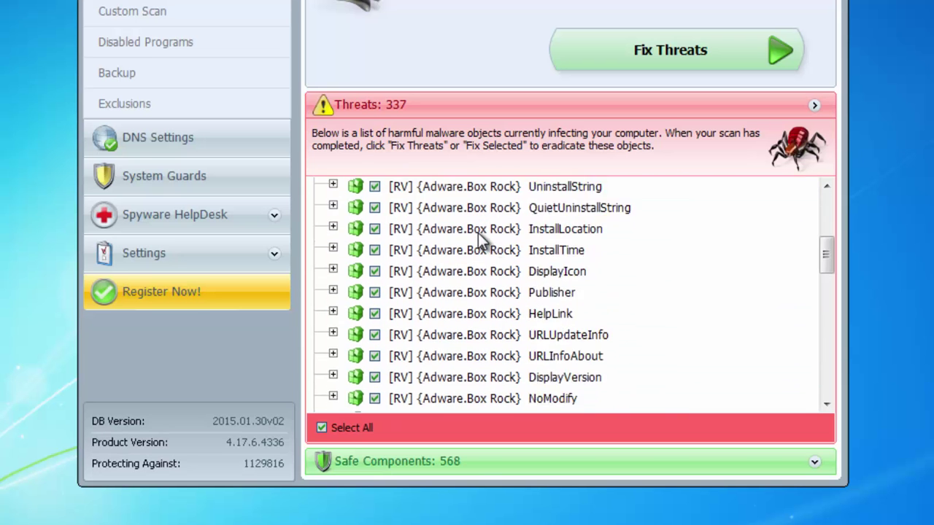
pyautogui.scroll(-3, 495, 241)
# - Check the details of the two Box Rock folder entries, collapse them, and look back over the Box Rock infections
pyautogui.click(434, 337)
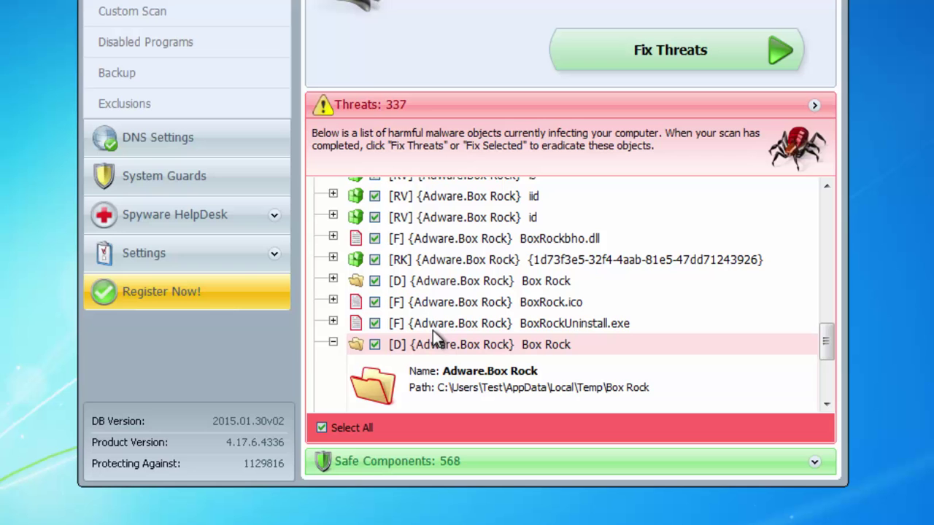
pyautogui.click(334, 342)
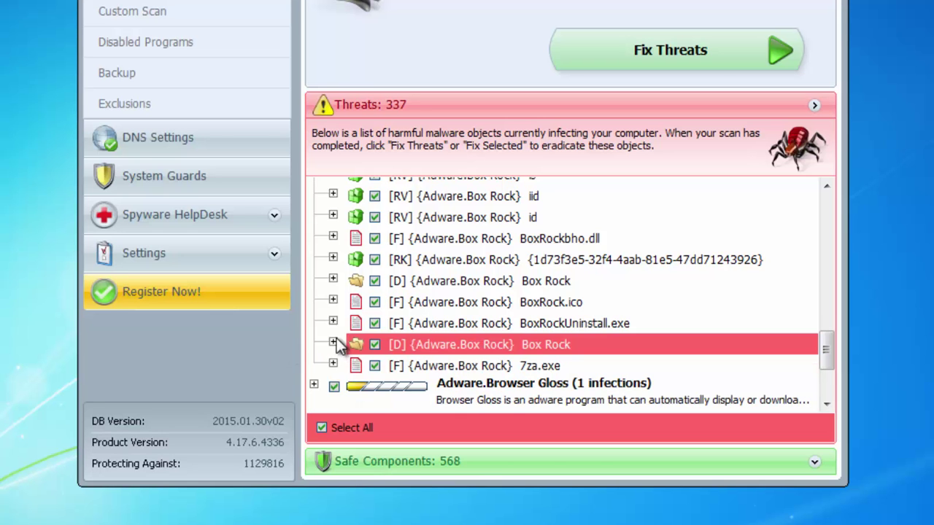
pyautogui.click(332, 279)
pyautogui.click(332, 280)
pyautogui.scroll(10, 501, 346)
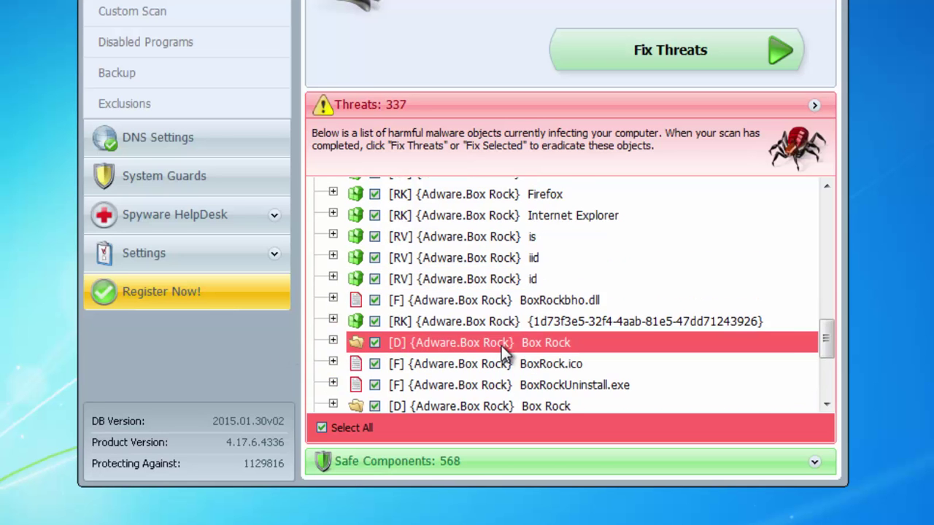
pyautogui.scroll(4, 509, 343)
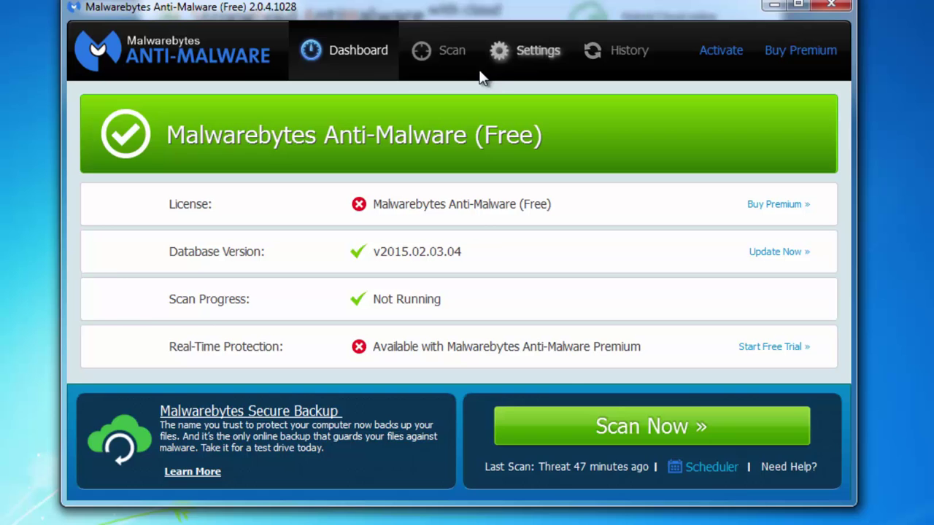
# - Switch to Malwarebytes Anti-Malware and open its scan results with the detected Box Rock items
pyautogui.click(437, 6)
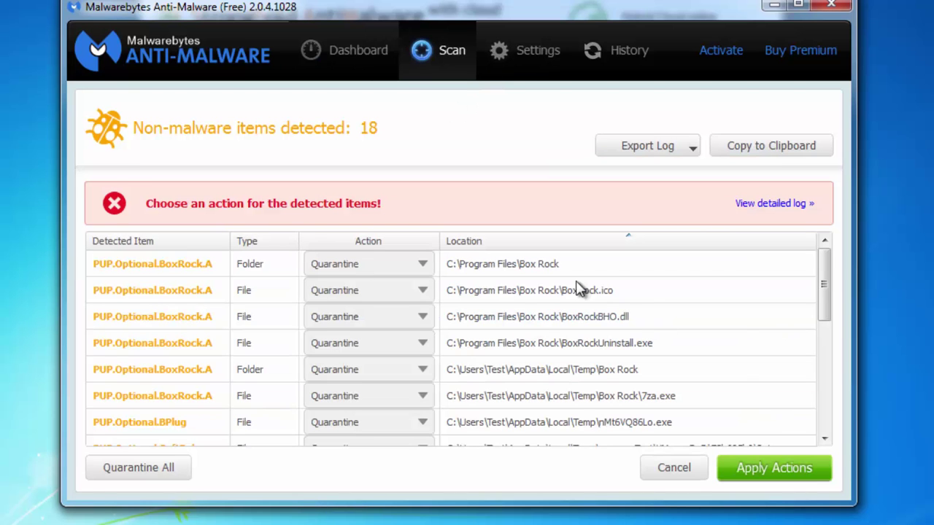
# - Review the detected items in the Malwarebytes scan results, apply the Quarantine actions to them, and decline the restart
pyautogui.moveTo(853, 503); pyautogui.dragTo(866, 524)
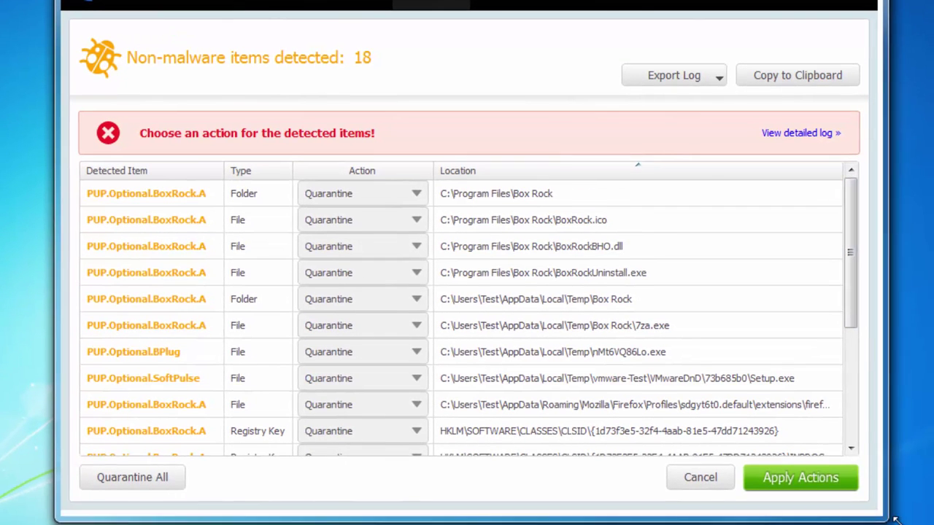
pyautogui.scroll(-3, 657, 372)
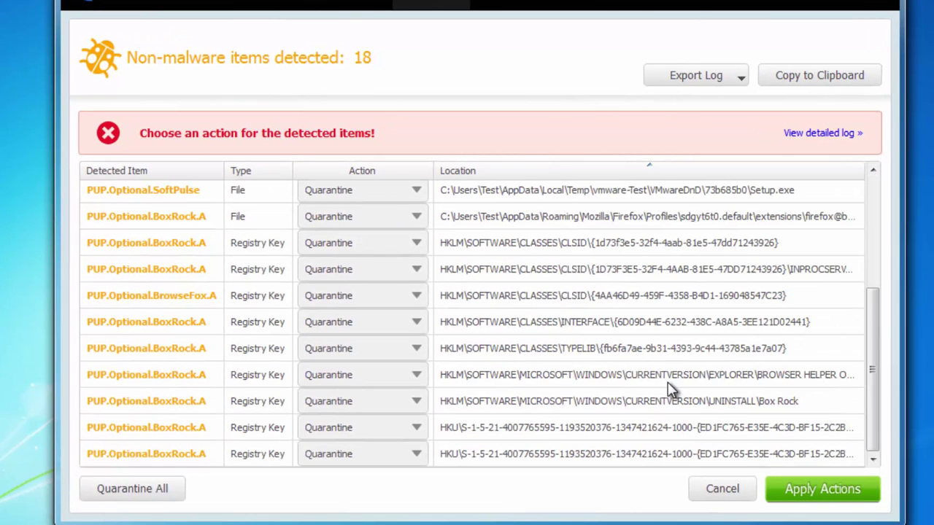
pyautogui.click(808, 501)
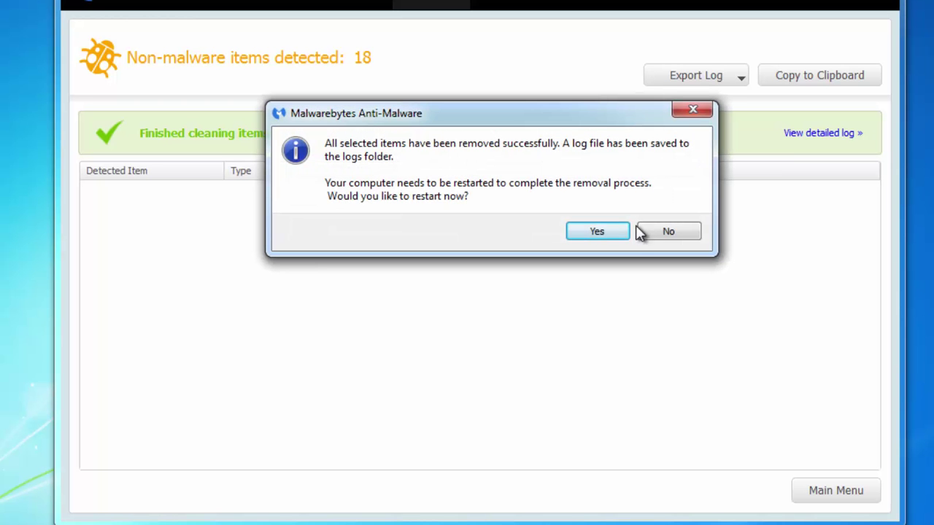
pyautogui.click(656, 232)
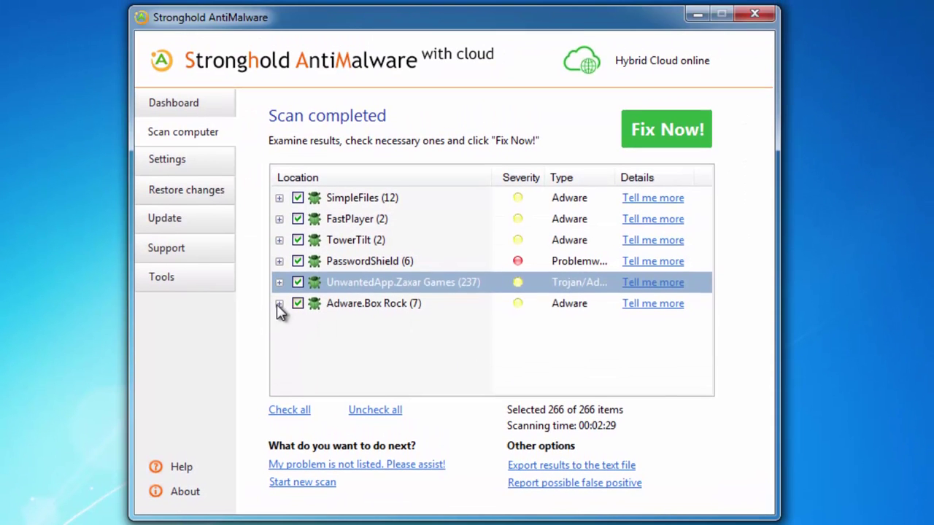
# - Switch to Stronghold AntiMalware, examine the files, folders and registry key listed under Adware.Box Rock, and collapse the entry
pyautogui.click(342, 202)
pyautogui.click(279, 303)
pyautogui.click(408, 361)
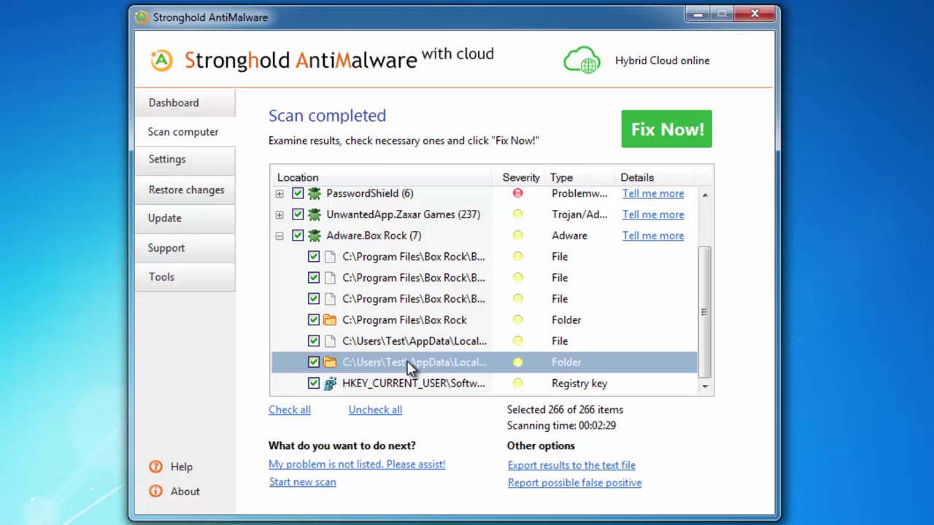
pyautogui.scroll(1, 408, 361)
pyautogui.click(278, 303)
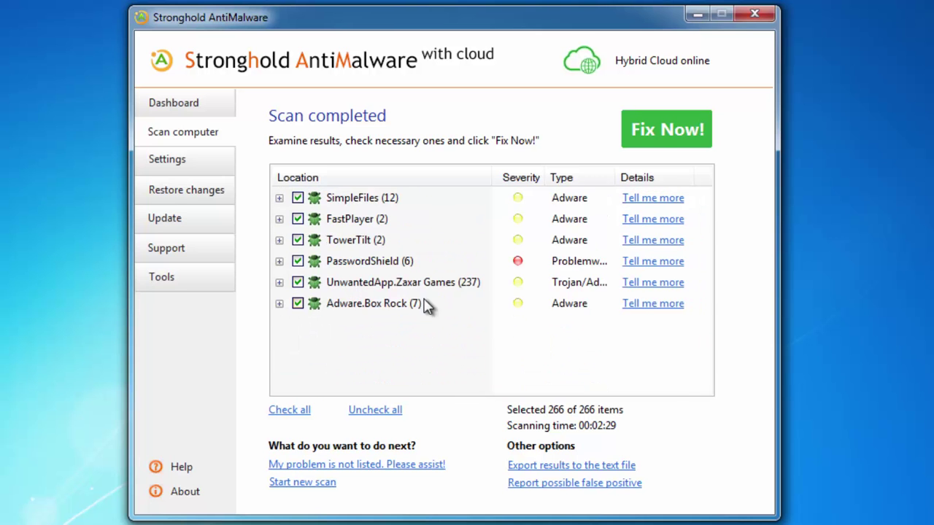
# - Fix all checked threats in Stronghold AntiMalware, acknowledging the support notice and allowing the program to make changes
pyautogui.click(644, 131)
pyautogui.click(275, 458)
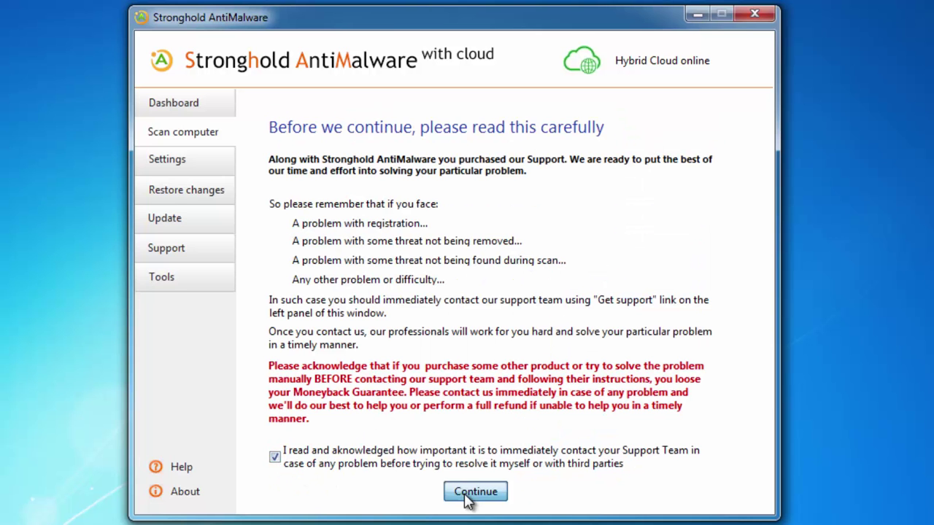
pyautogui.click(470, 493)
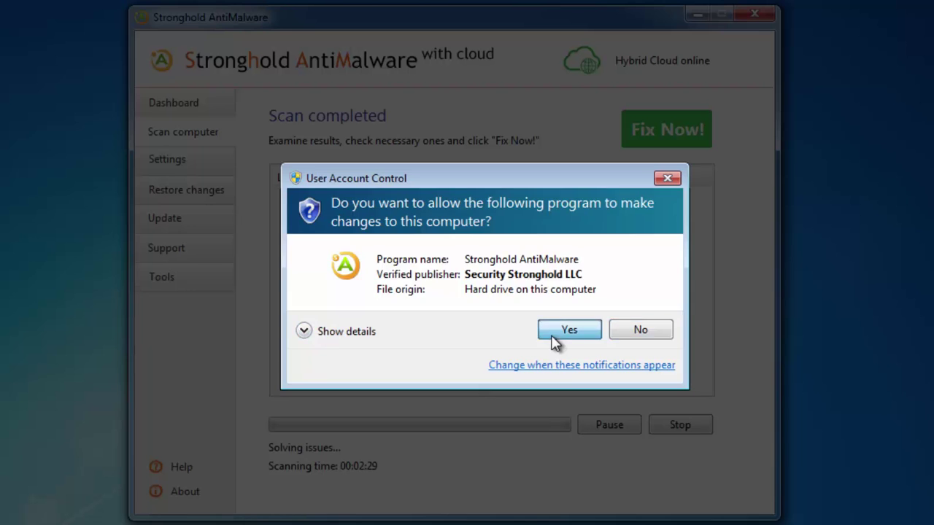
pyautogui.click(556, 339)
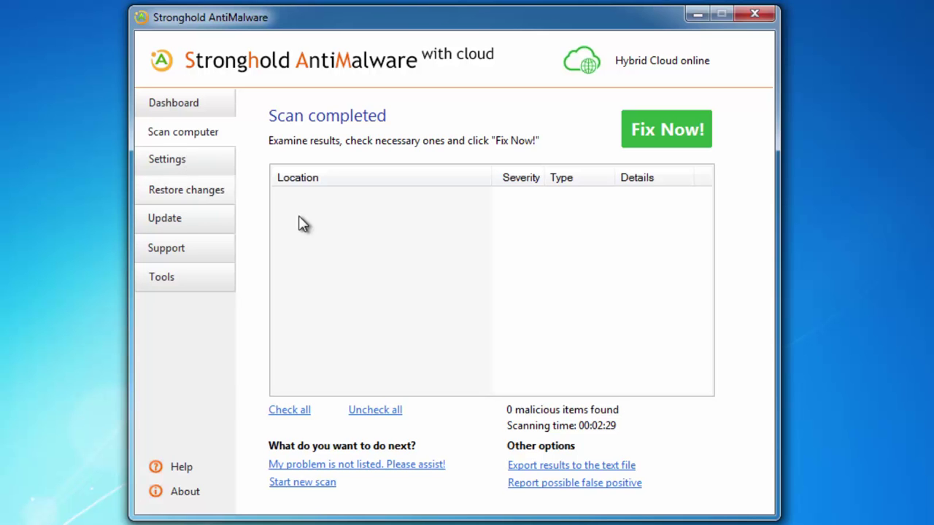
pyautogui.moveTo(383, 19); pyautogui.dragTo(404, 19)
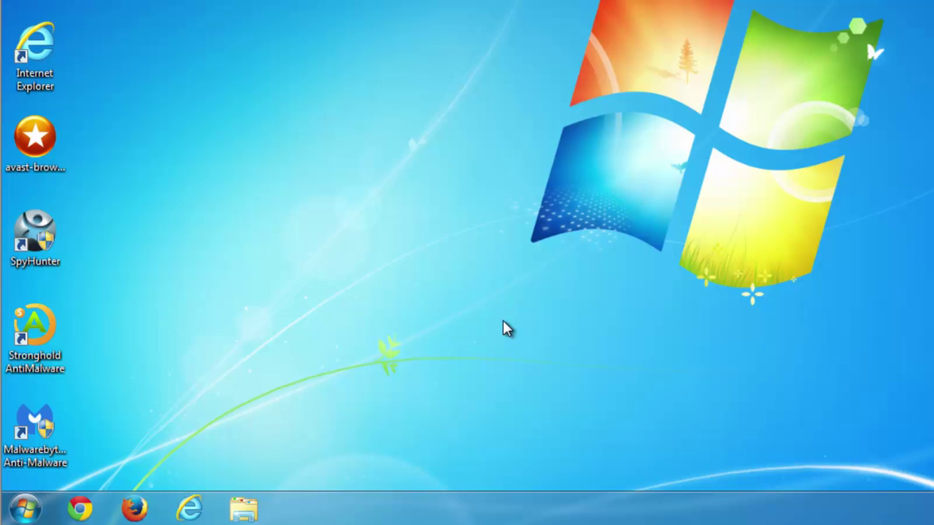
# - Run avast-browser-cleanup from the desktop and look at the add-ons listed for Chrome and Internet Explorer
pyautogui.doubleClick(37, 128)
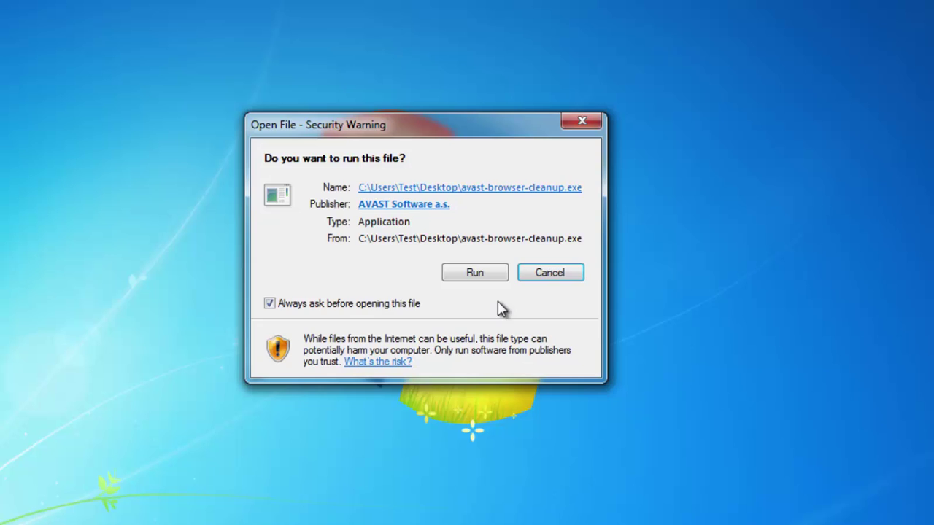
pyautogui.click(475, 272)
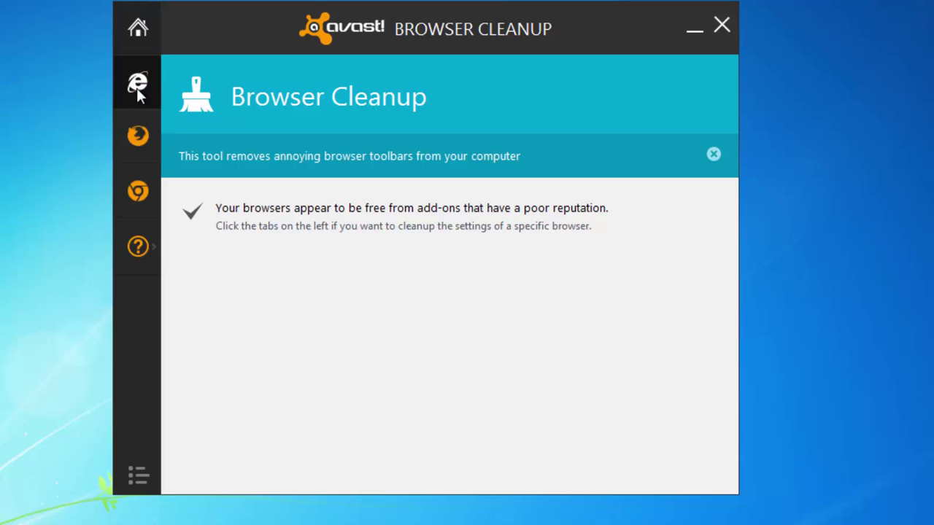
pyautogui.click(137, 88)
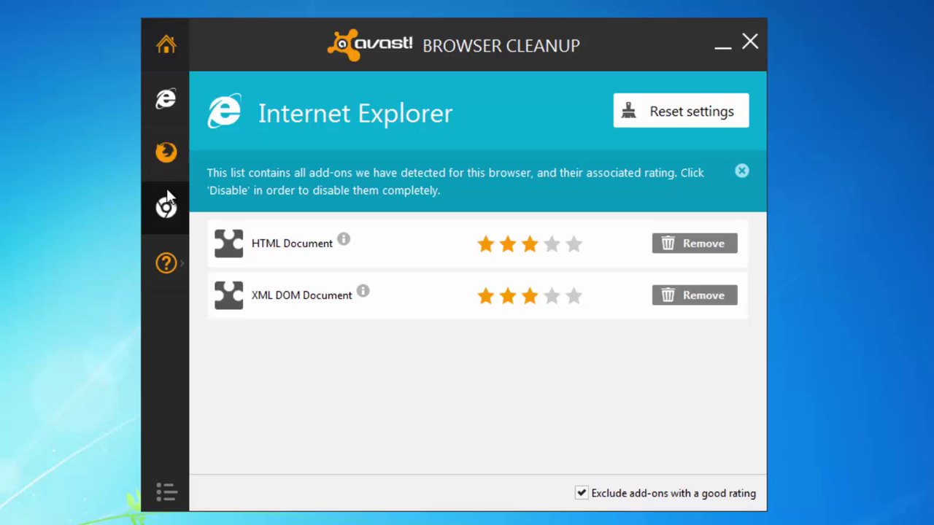
pyautogui.click(165, 208)
pyautogui.click(161, 108)
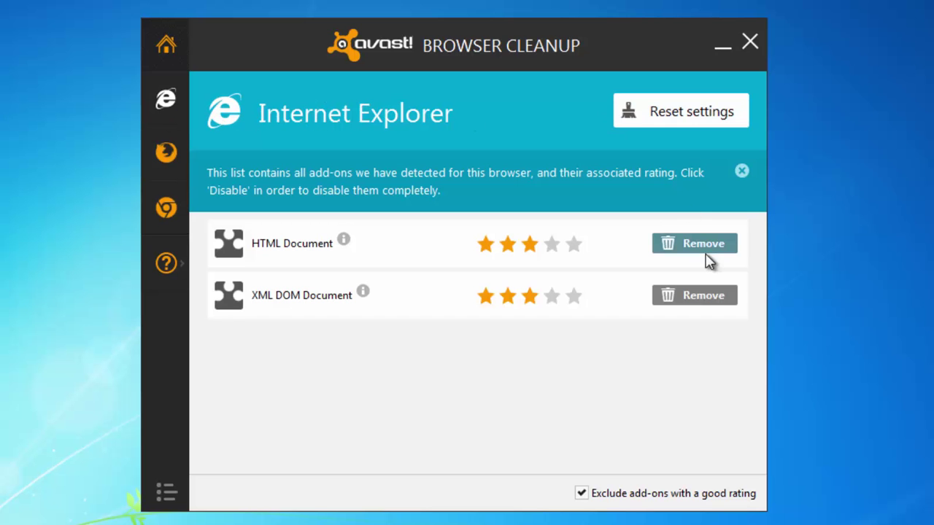
# - Permanently remove the XML DOM Document add-on from Internet Explorer and allow Avast Browser Cleanup to make changes
pyautogui.click(656, 313)
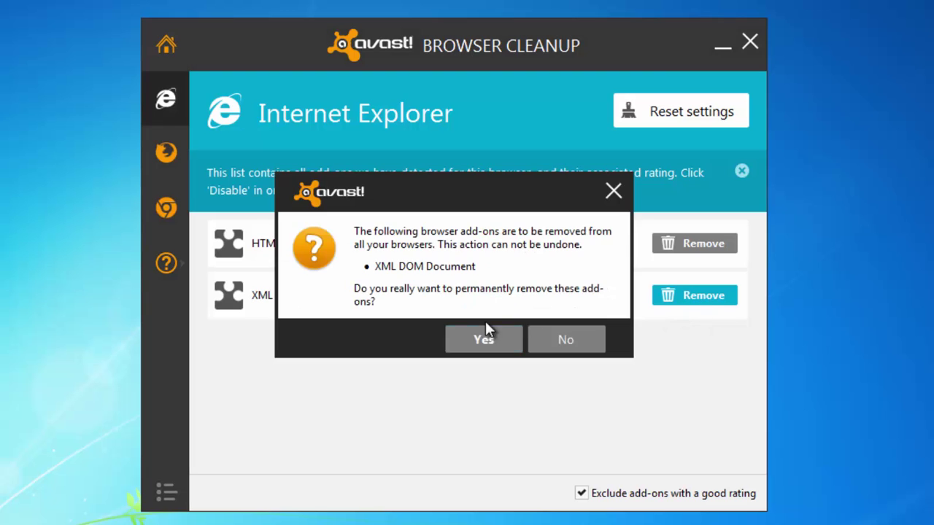
pyautogui.click(483, 340)
pyautogui.click(535, 292)
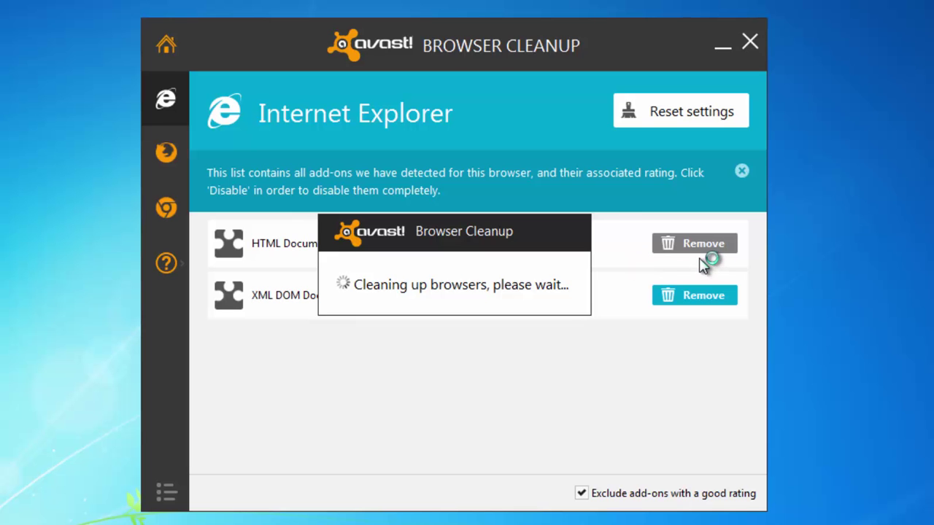
pyautogui.click(559, 326)
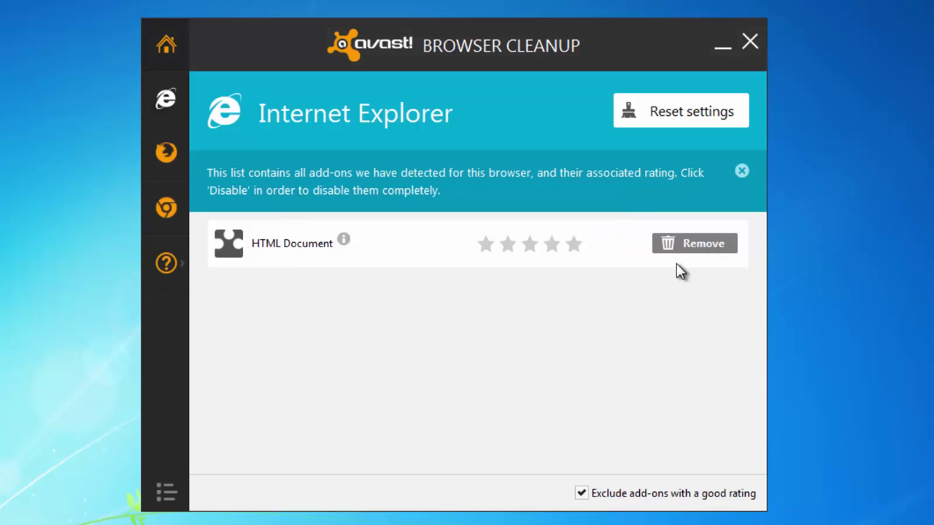
# - Permanently remove the HTML Document add-on from Internet Explorer, allowing the system changes
pyautogui.click(689, 243)
pyautogui.click(454, 343)
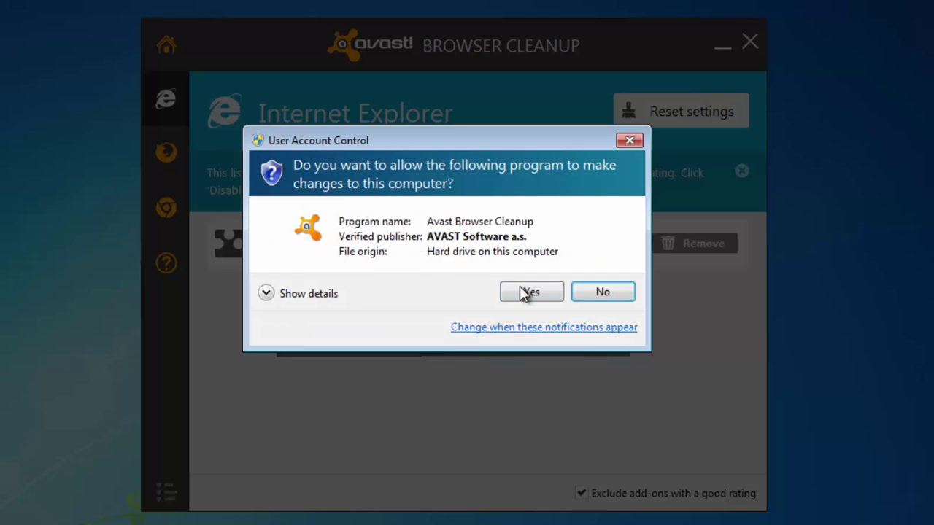
pyautogui.click(531, 292)
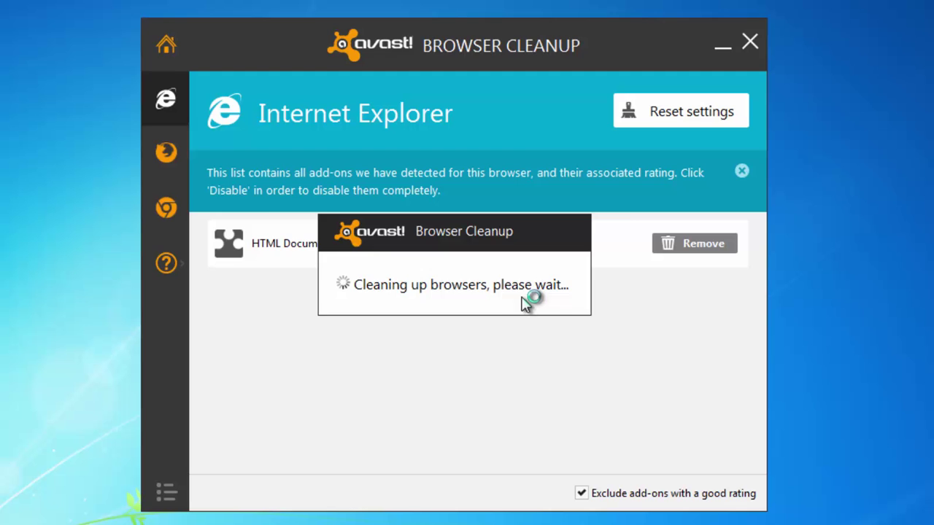
pyautogui.click(558, 320)
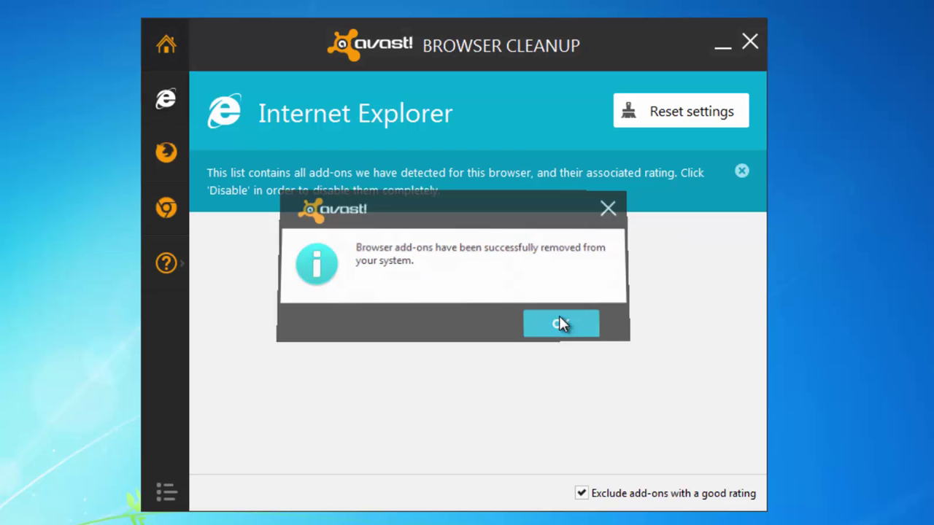
# - Check the Firefox and Internet Explorer add-on lists for leftovers and close Avast Browser Cleanup
pyautogui.click(170, 151)
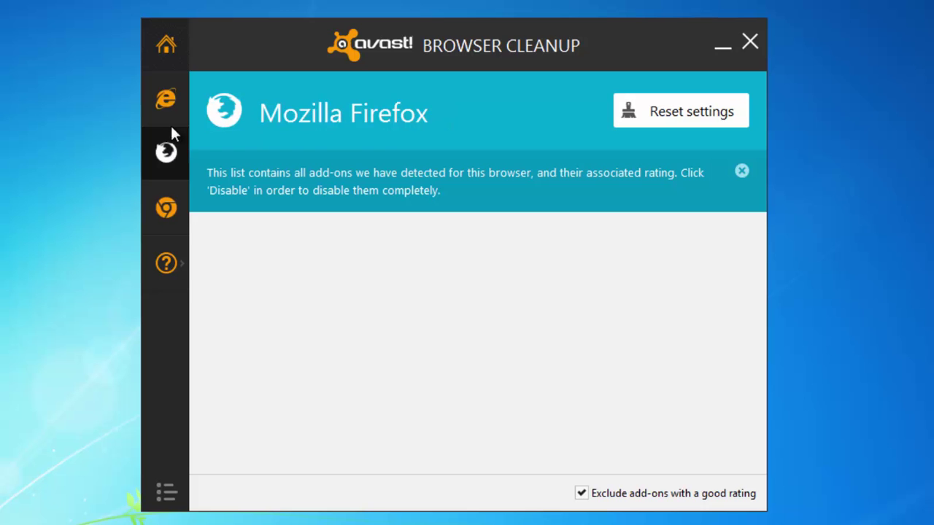
pyautogui.click(166, 110)
pyautogui.click(179, 162)
pyautogui.click(156, 97)
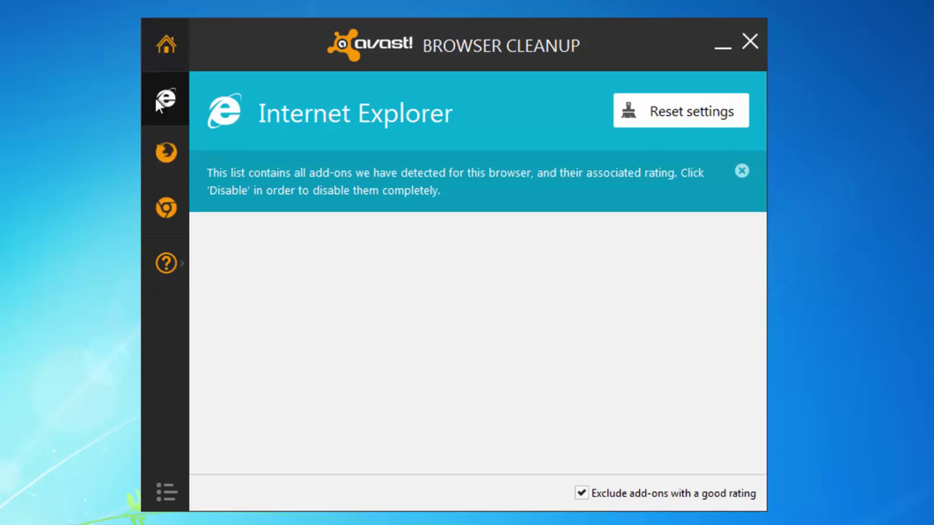
pyautogui.click(168, 151)
pyautogui.click(166, 98)
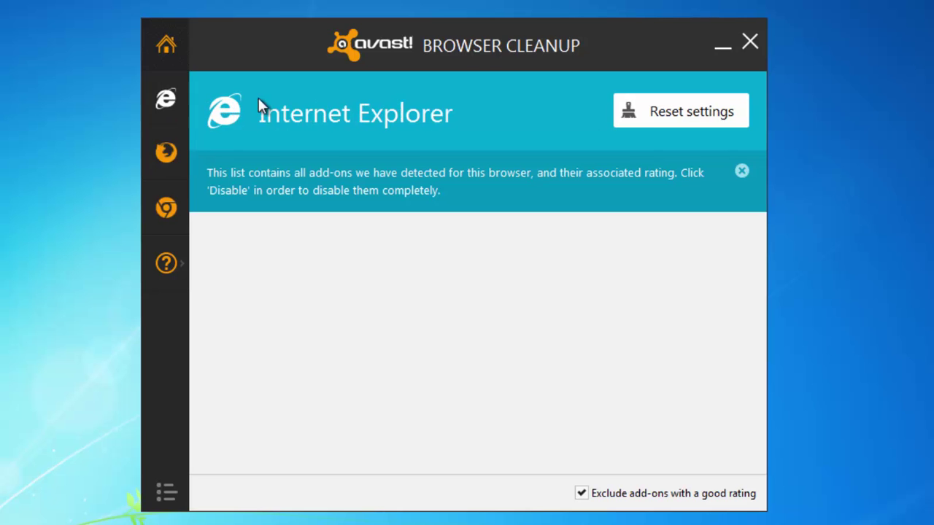
pyautogui.click(752, 43)
# - Refresh the desktop and open Local Disk (C:) in Windows Explorer
pyautogui.rightClick(204, 219)
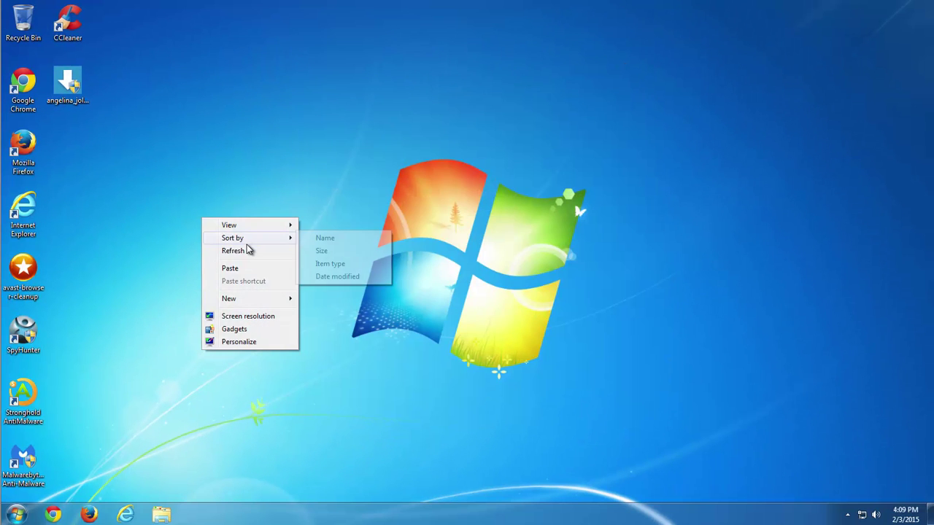
pyautogui.click(240, 250)
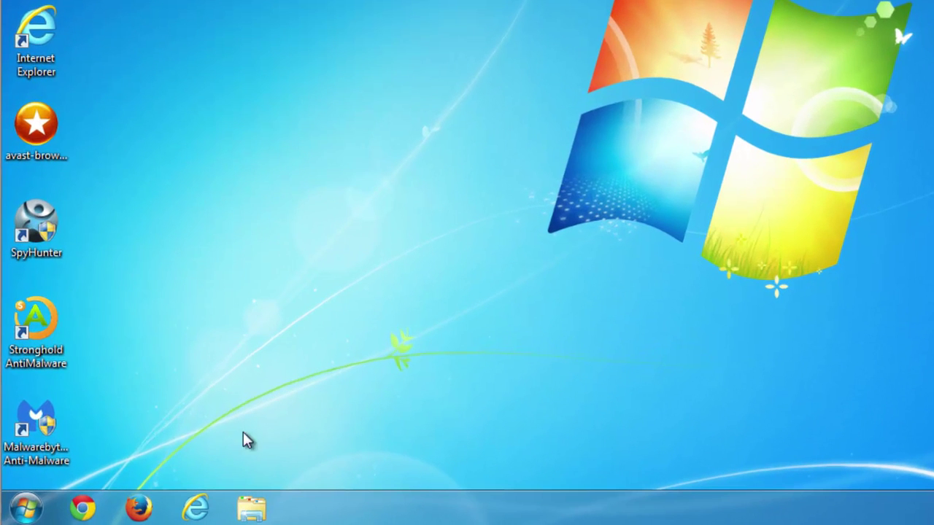
pyautogui.click(25, 508)
pyautogui.click(269, 292)
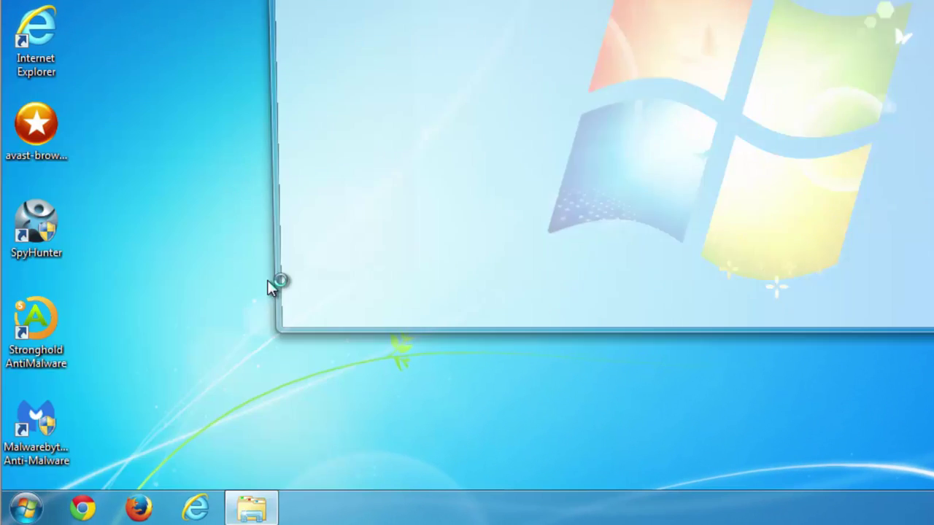
pyautogui.doubleClick(321, 97)
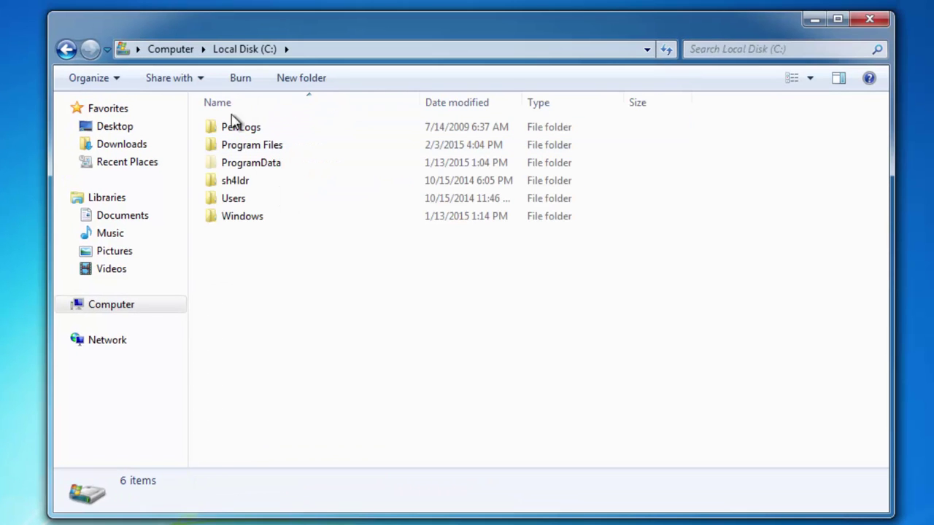
# - Set the folder view options to "Show hidden files, folders, and drives" and apply them
pyautogui.click(98, 81)
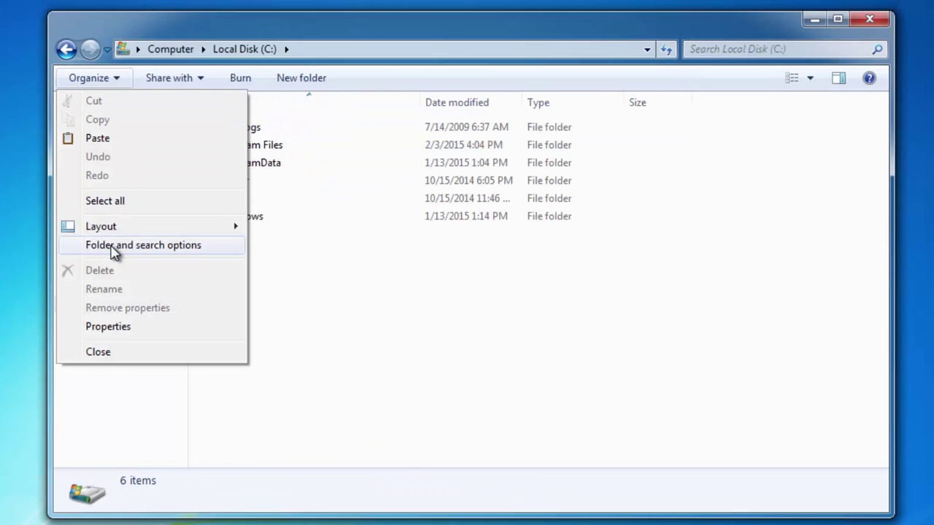
pyautogui.click(115, 248)
pyautogui.click(137, 121)
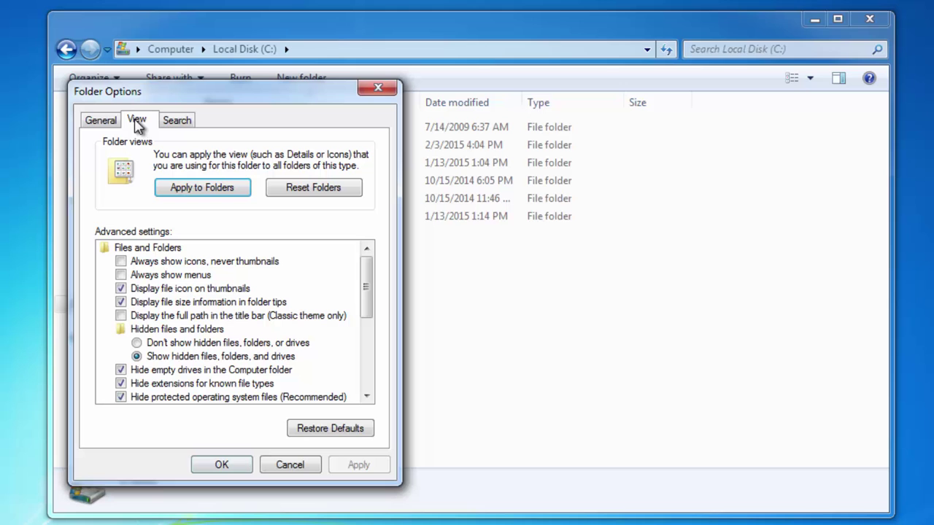
pyautogui.click(141, 344)
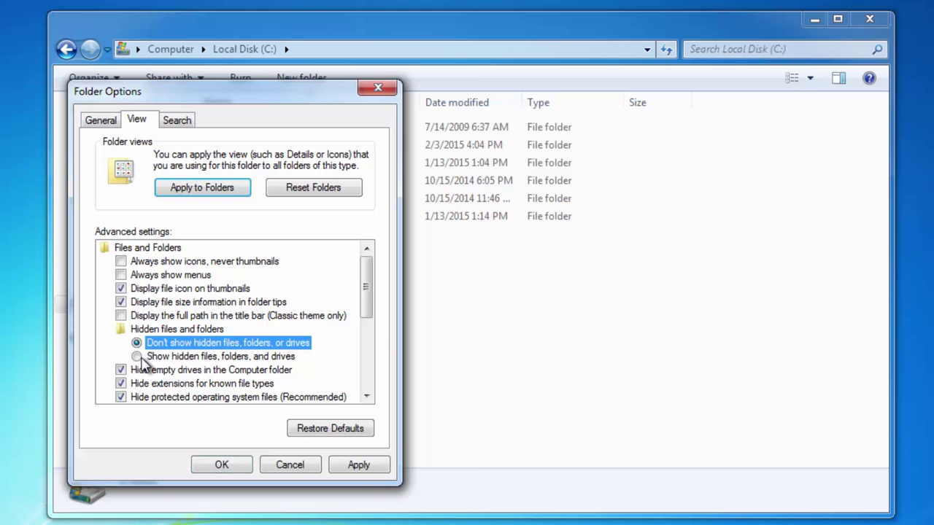
pyautogui.click(144, 359)
pyautogui.click(356, 467)
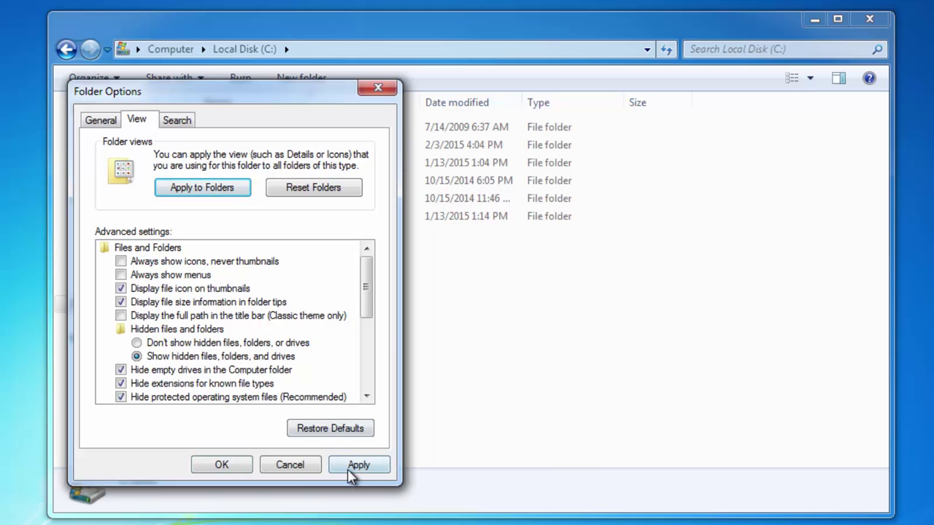
pyautogui.click(223, 465)
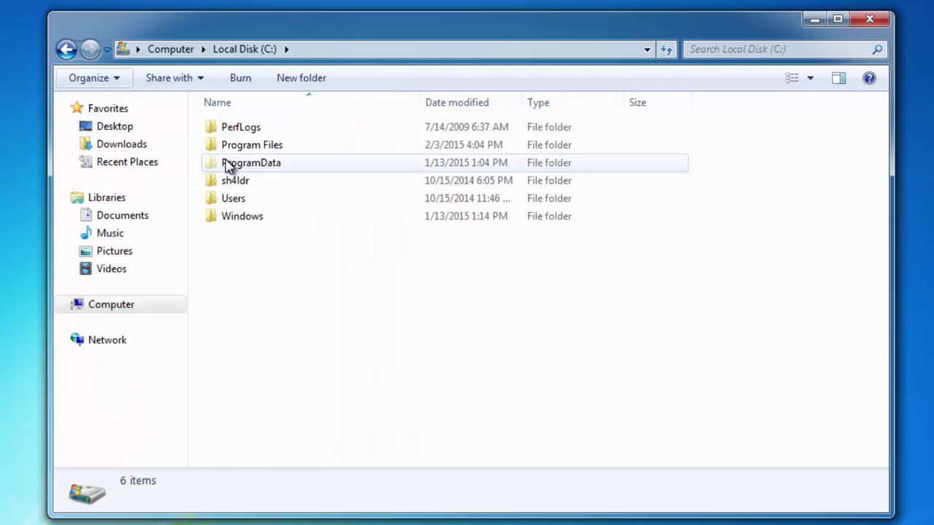
# - Look through the ProgramData folder and return to the root of Local Disk (C:)
pyautogui.doubleClick(227, 166)
pyautogui.moveTo(252, 220); pyautogui.dragTo(239, 119)
pyautogui.click(67, 49)
pyautogui.click(241, 275)
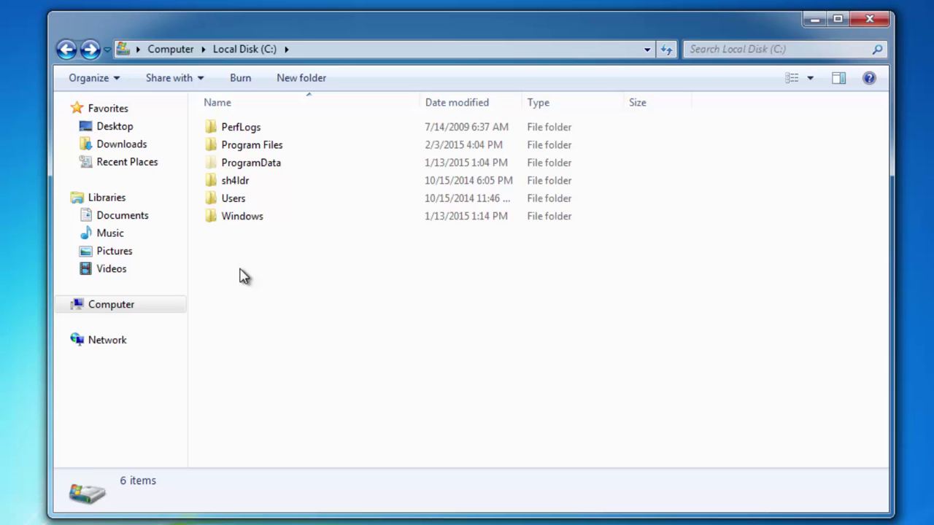
# - Open the AppData folder of the Test user under C:\Users
pyautogui.click(226, 207)
pyautogui.doubleClick(226, 203)
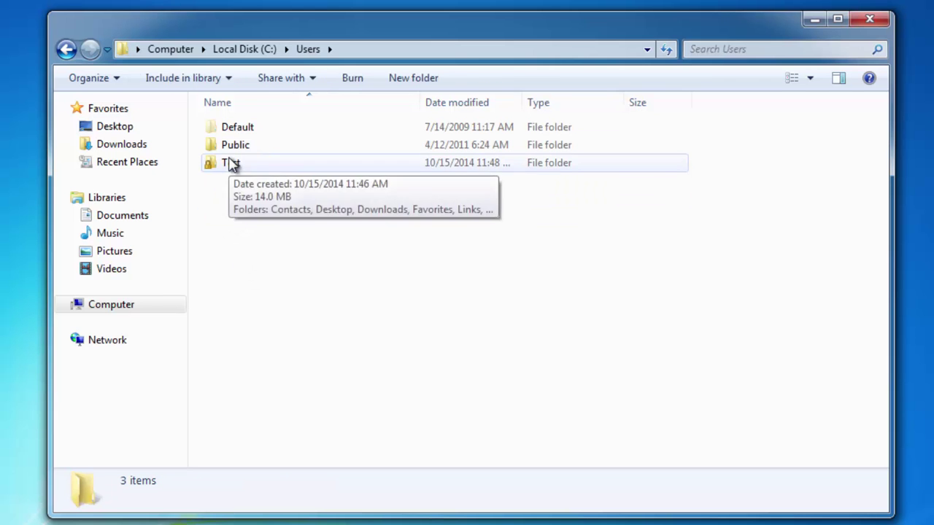
pyautogui.doubleClick(234, 162)
pyautogui.doubleClick(243, 130)
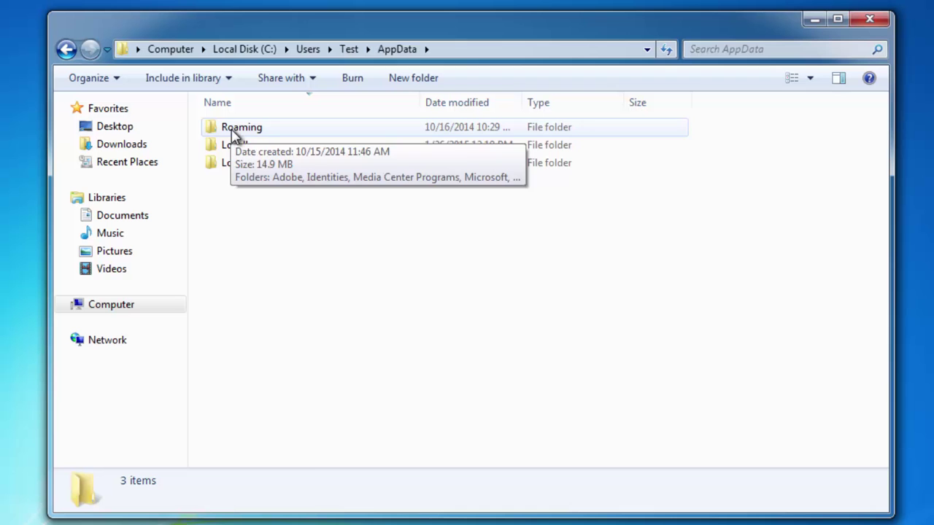
# - Open the Temp folder inside AppData\Local and look through its contents
pyautogui.doubleClick(235, 164)
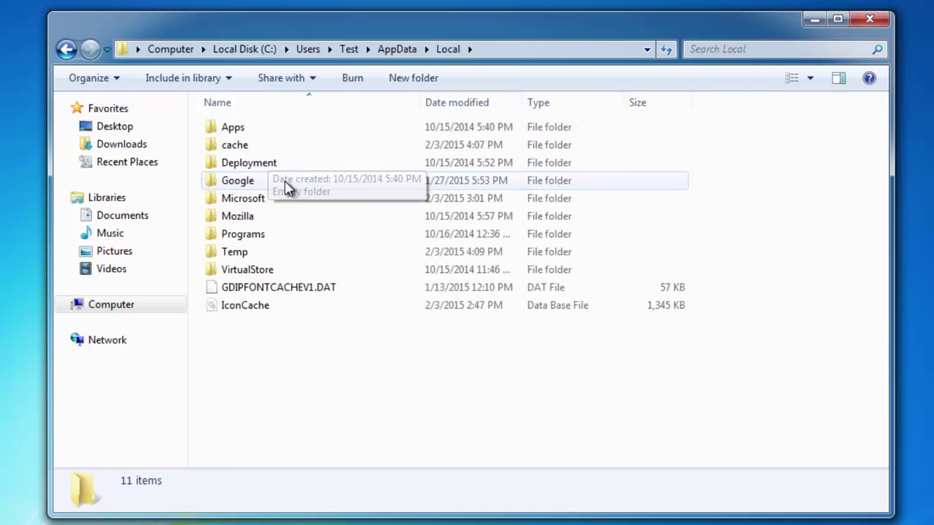
pyautogui.doubleClick(252, 251)
pyautogui.scroll(-2, 296, 259)
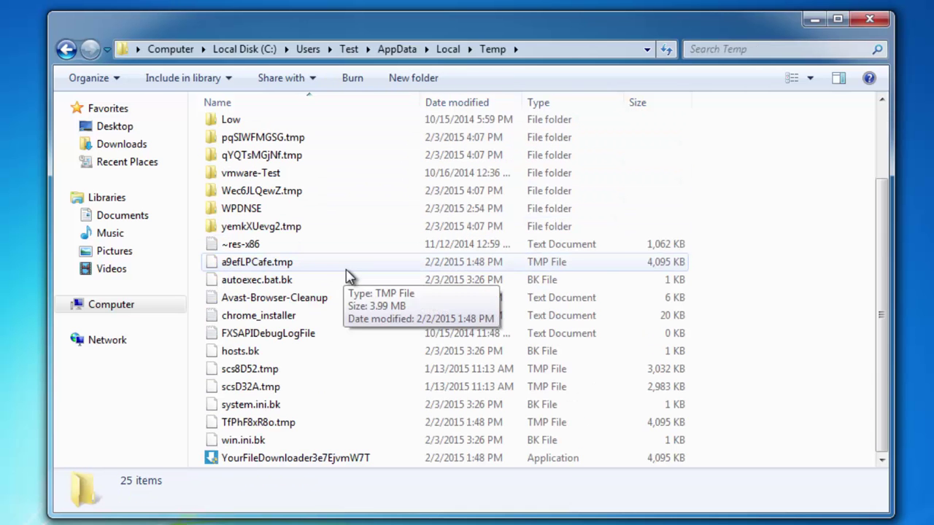
pyautogui.scroll(2, 280, 314)
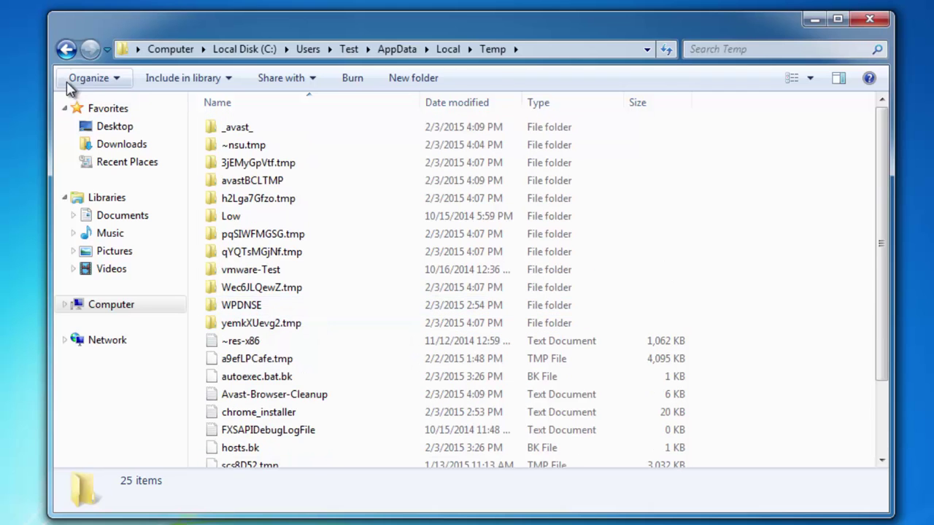
pyautogui.click(66, 49)
pyautogui.doubleClick(237, 251)
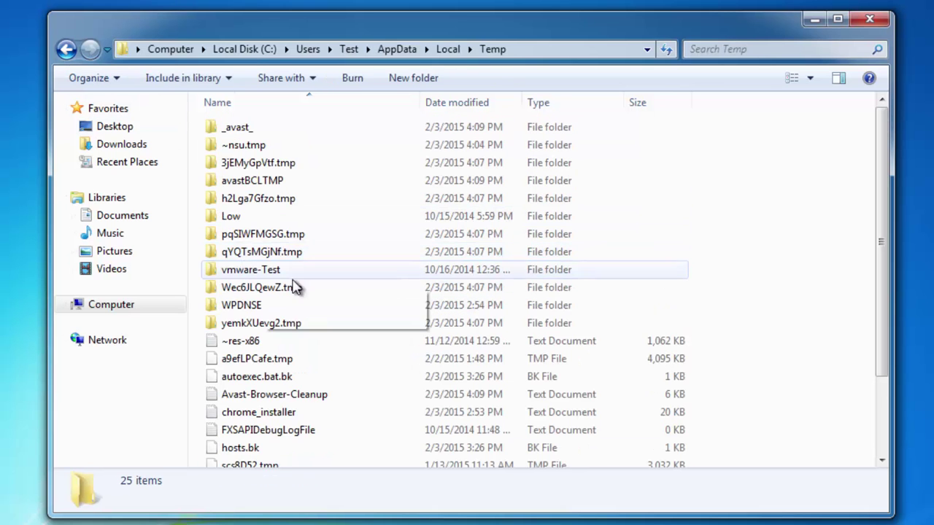
# - Delete all items in the Temp folder, skipping the in-use FXSAPIDebugLogFile
pyautogui.hotkey('ctrl', 'a')
pyautogui.scroll(-2, 379, 266)
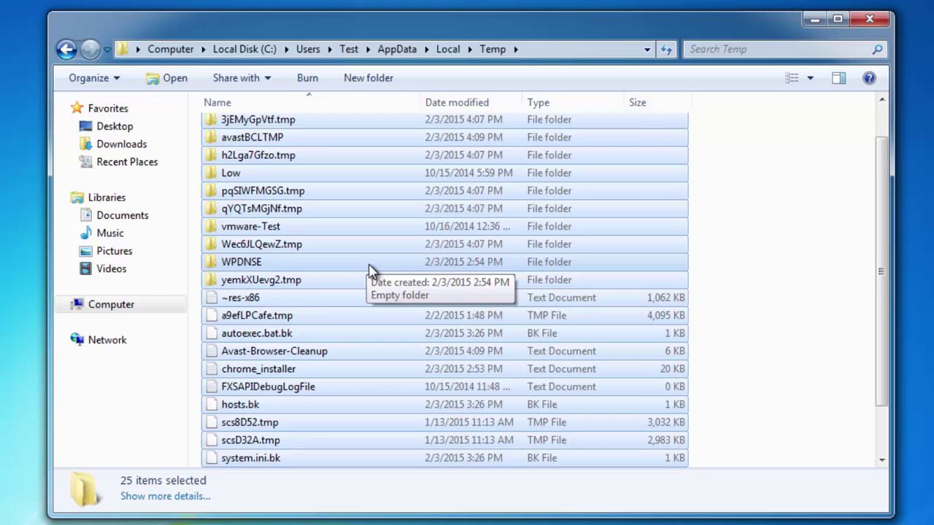
pyautogui.press('Delete')
pyautogui.press('Return')
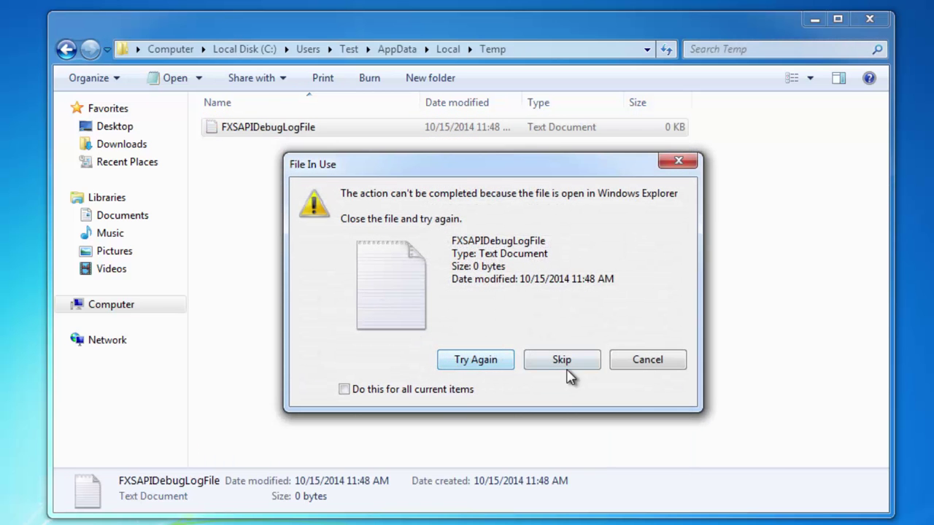
pyautogui.click(562, 366)
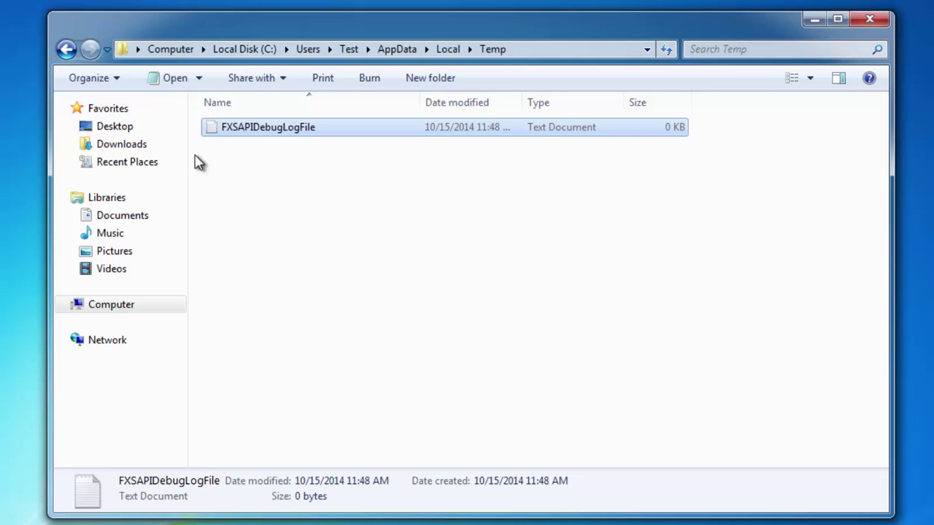
# - Go back to AppData and check the folders inside Roaming, selecting all of them for review
pyautogui.click(67, 49)
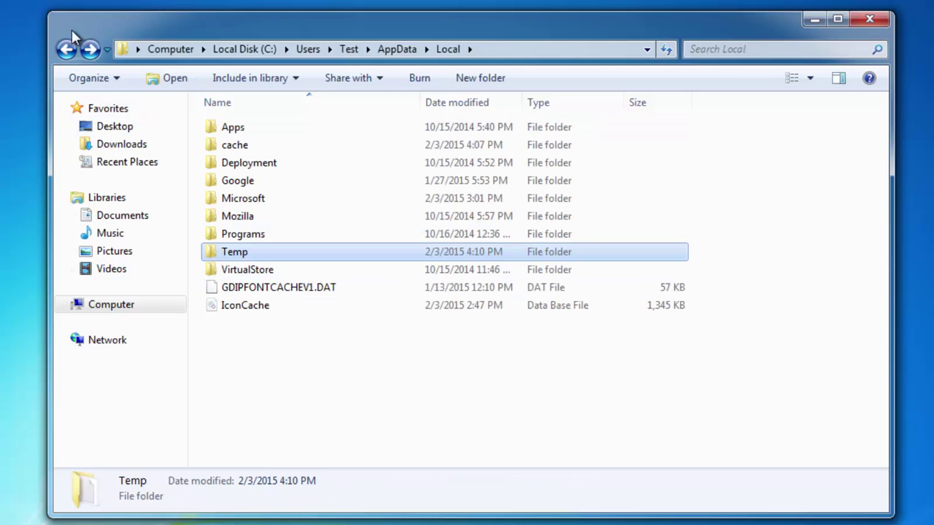
pyautogui.click(66, 49)
pyautogui.doubleClick(217, 128)
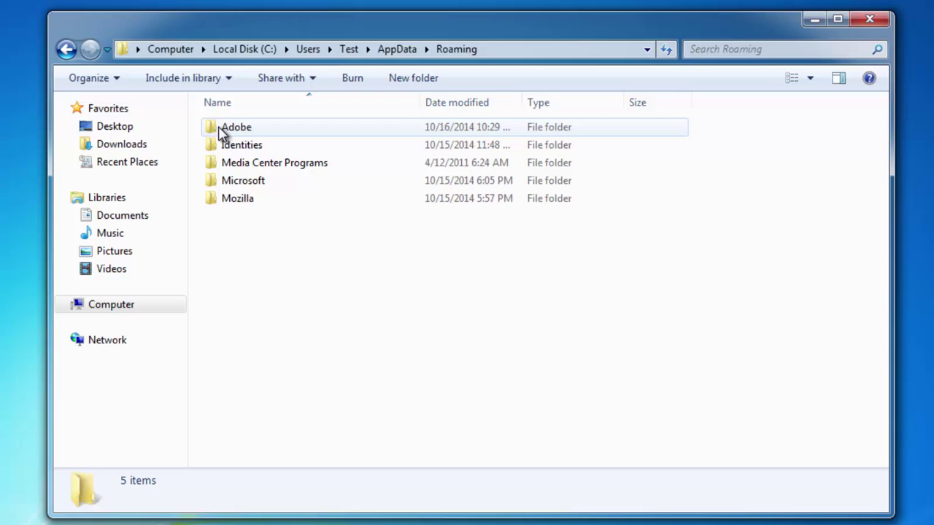
pyautogui.moveTo(257, 249); pyautogui.dragTo(232, 128)
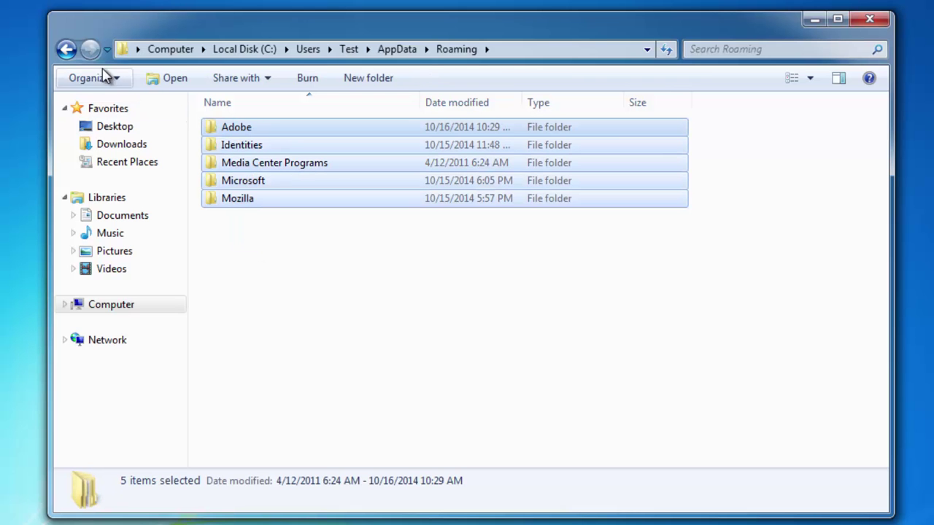
# - Return to the root of Local Disk (C:) to recheck ProgramData and open the Program Files folder
pyautogui.click(67, 49)
pyautogui.click(66, 49)
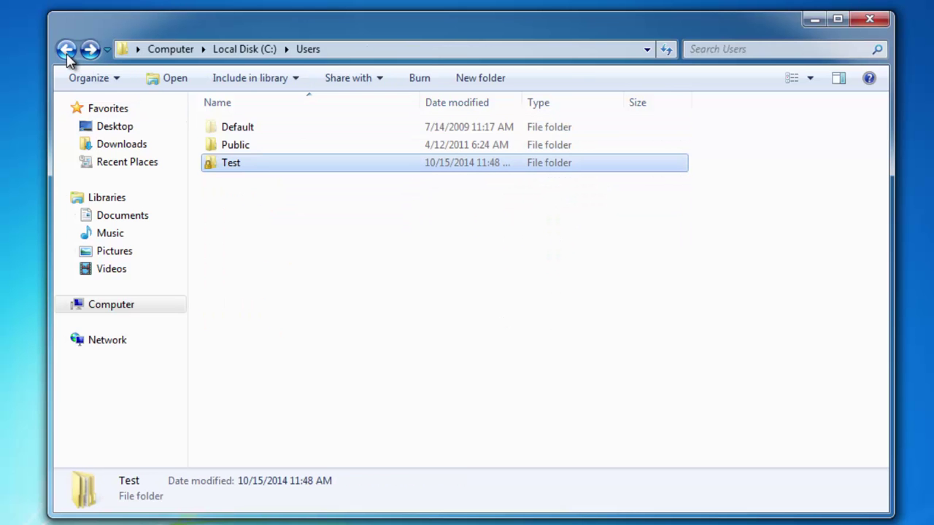
pyautogui.click(66, 48)
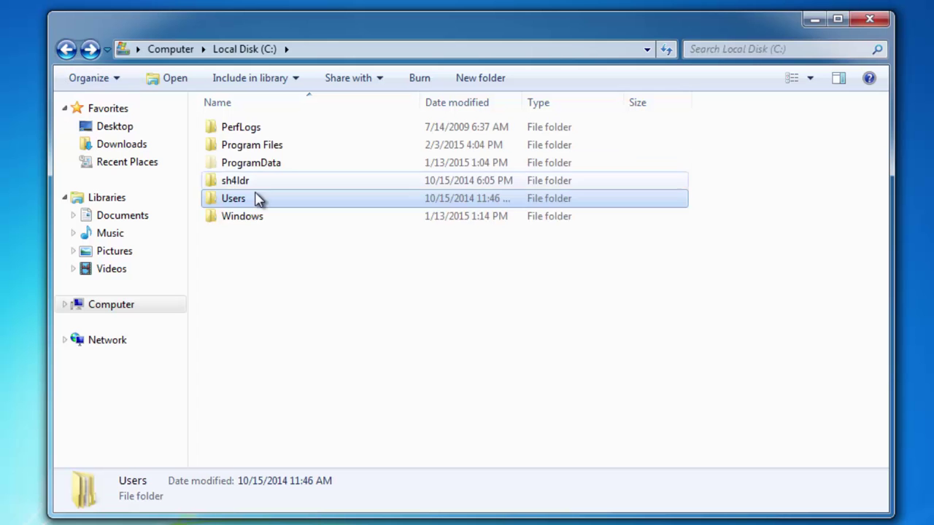
pyautogui.doubleClick(258, 162)
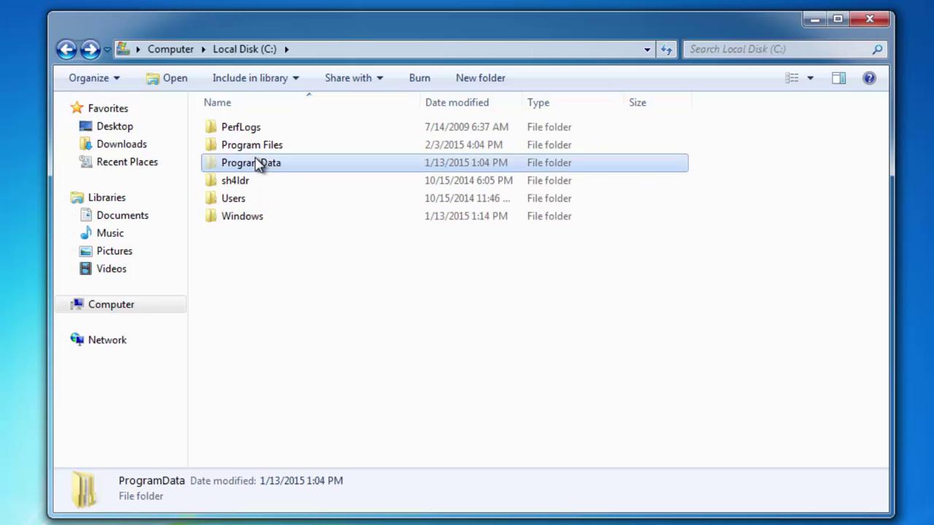
pyautogui.click(66, 49)
pyautogui.doubleClick(223, 145)
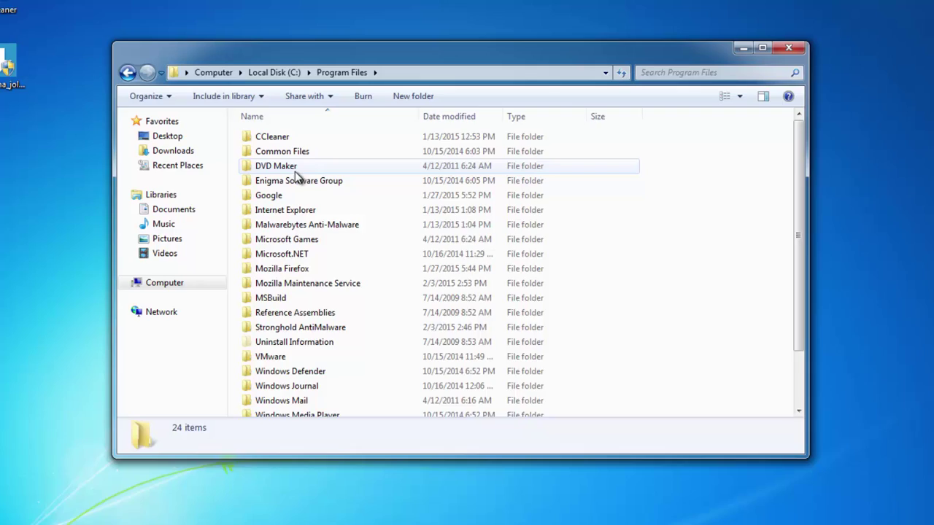